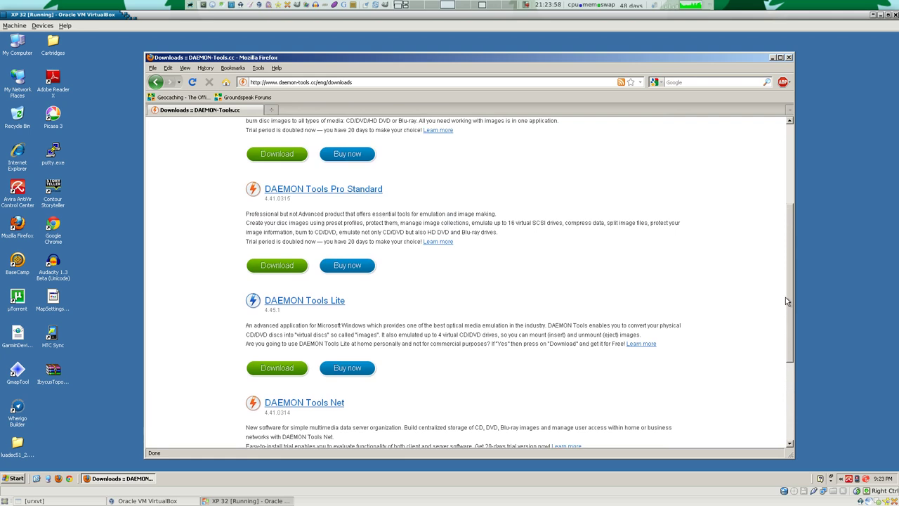
- Download the free DAEMON Tools Lite installer, saving DTLite4451-0236.exe to disk
left_click_drag(343, 304, 267, 302)
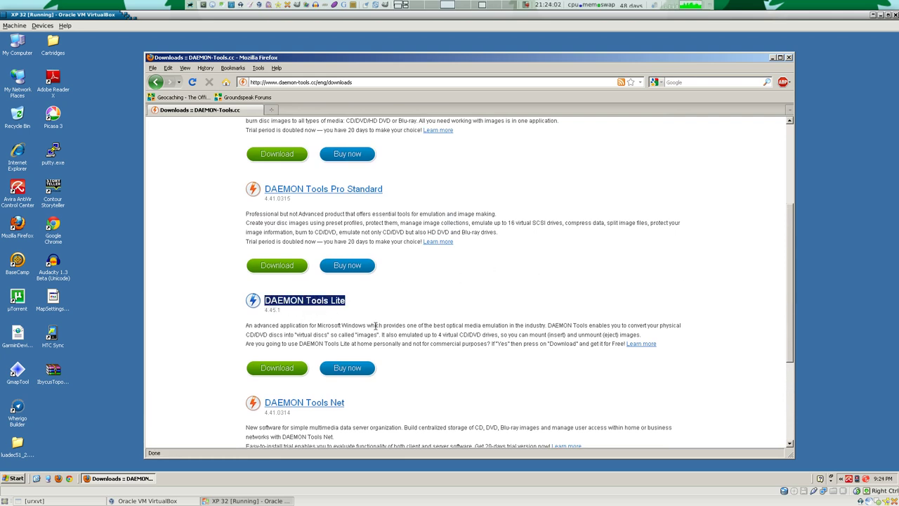
left_click(433, 344)
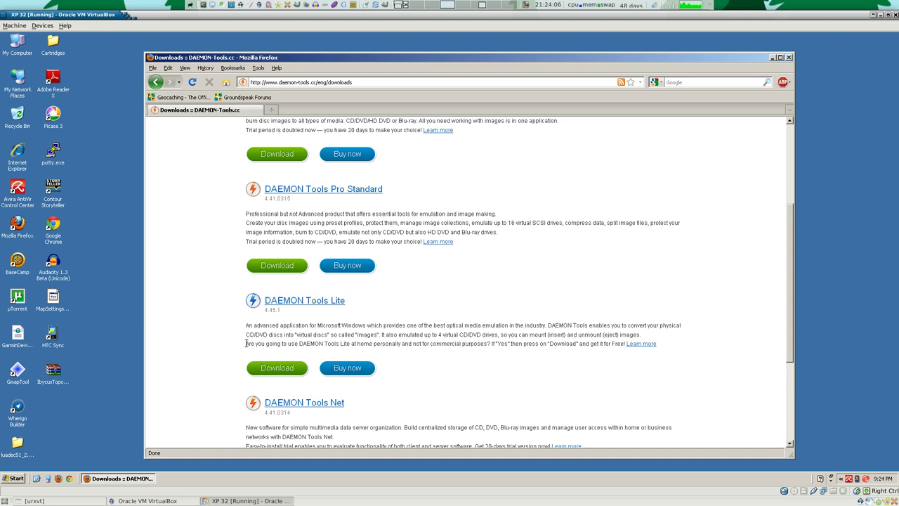
left_click_drag(246, 344, 627, 344)
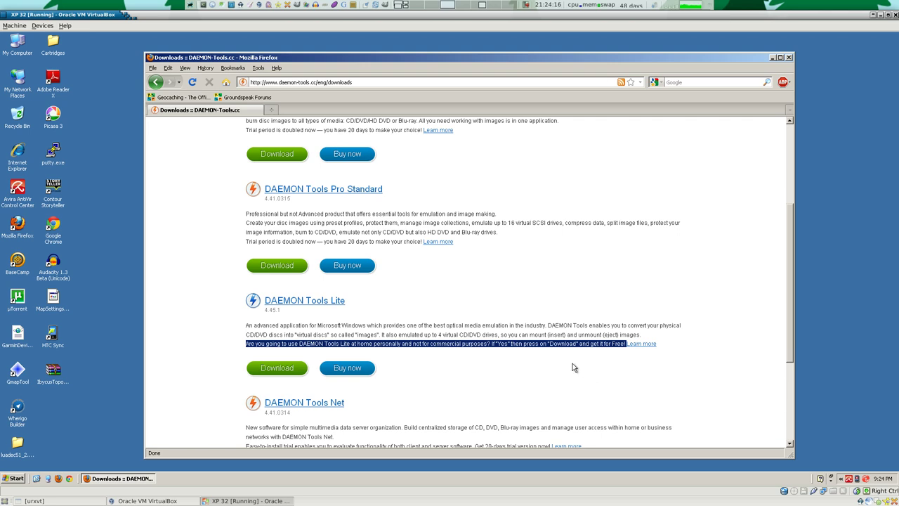
left_click(276, 368)
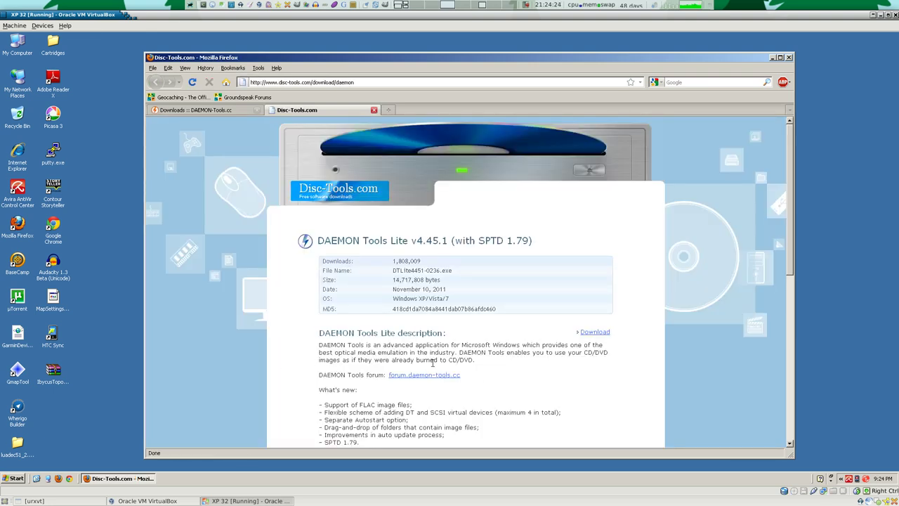
left_click(597, 335)
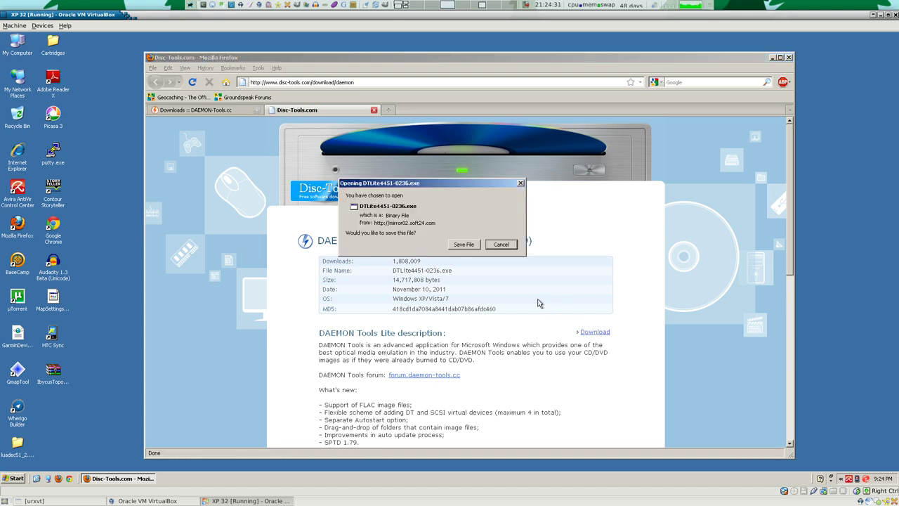
left_click(464, 245)
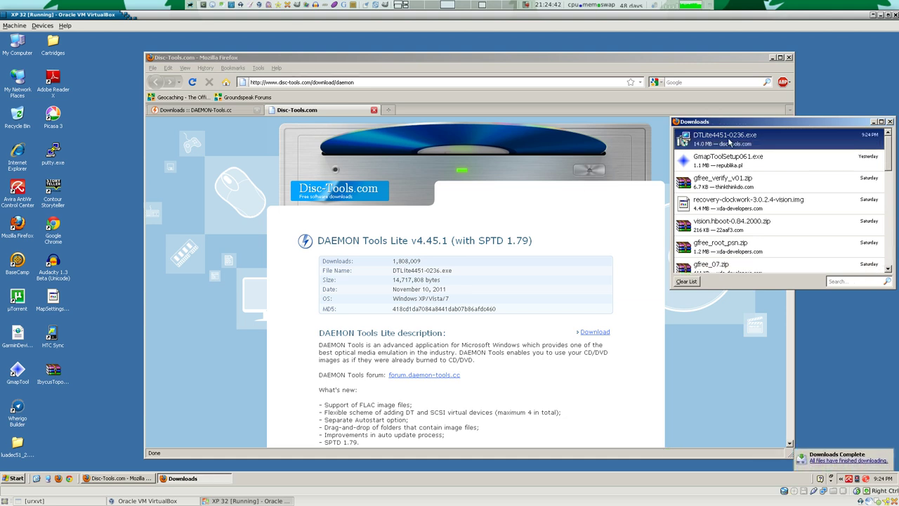
- Run the downloaded DTLite4451-0236.exe installer and clear the download list and browser window out of the way
double_click(729, 141)
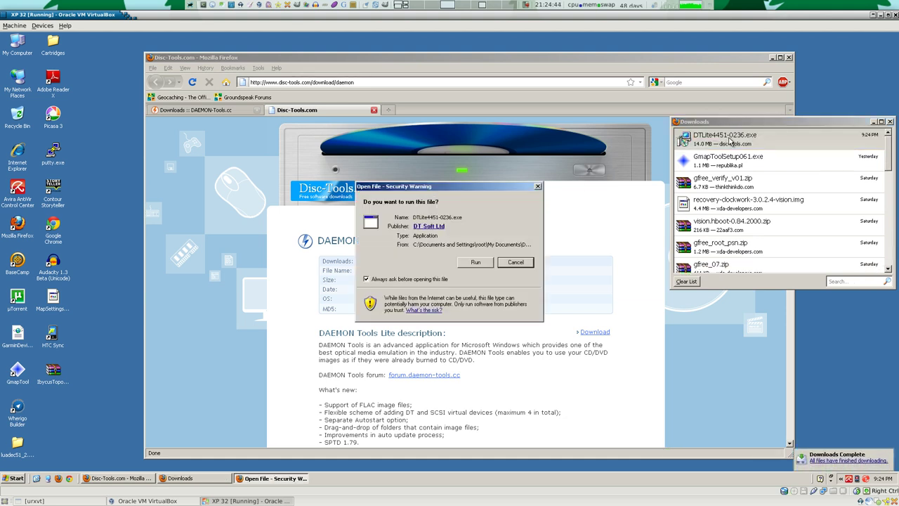
left_click(474, 263)
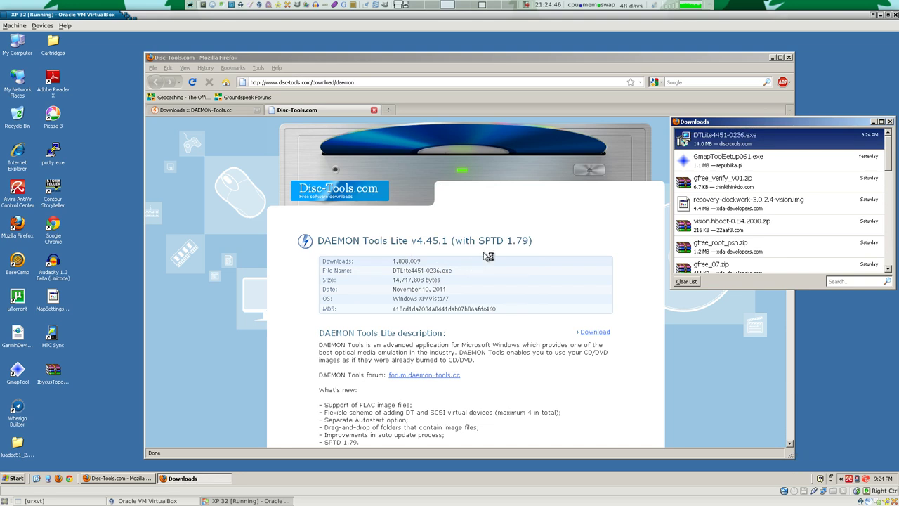
left_click(890, 122)
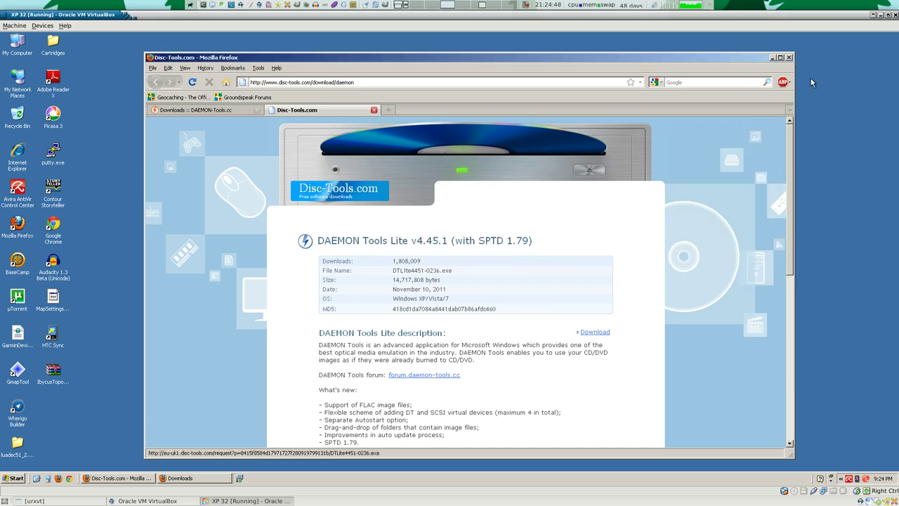
left_click(771, 62)
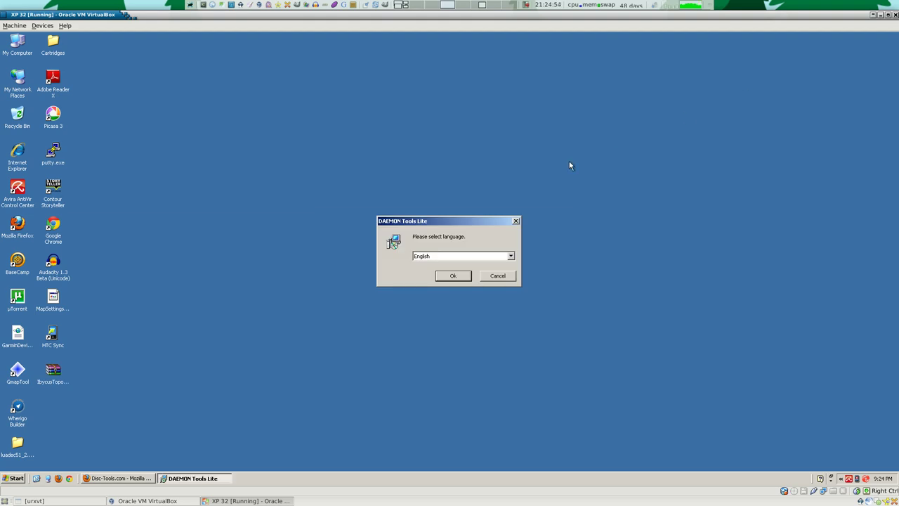
- Start the setup in English, accept the license agreement and continue with the Free License
left_click(460, 277)
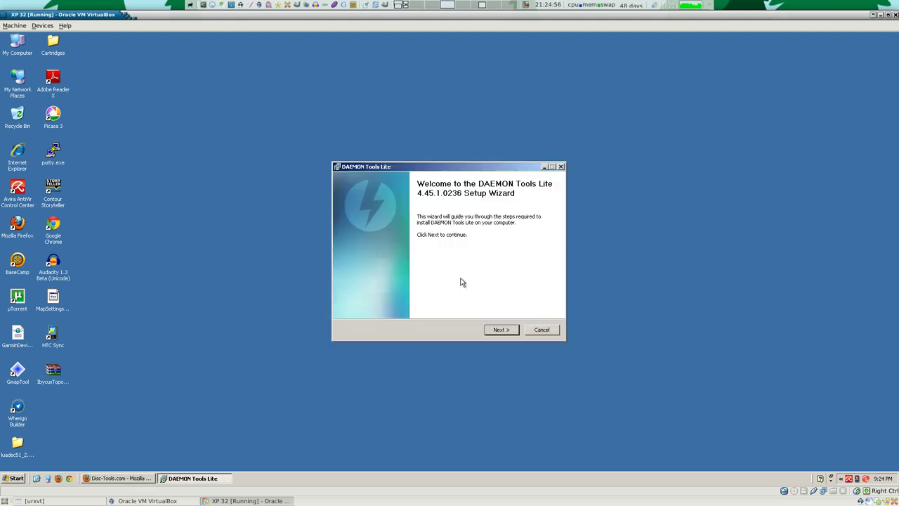
left_click(510, 332)
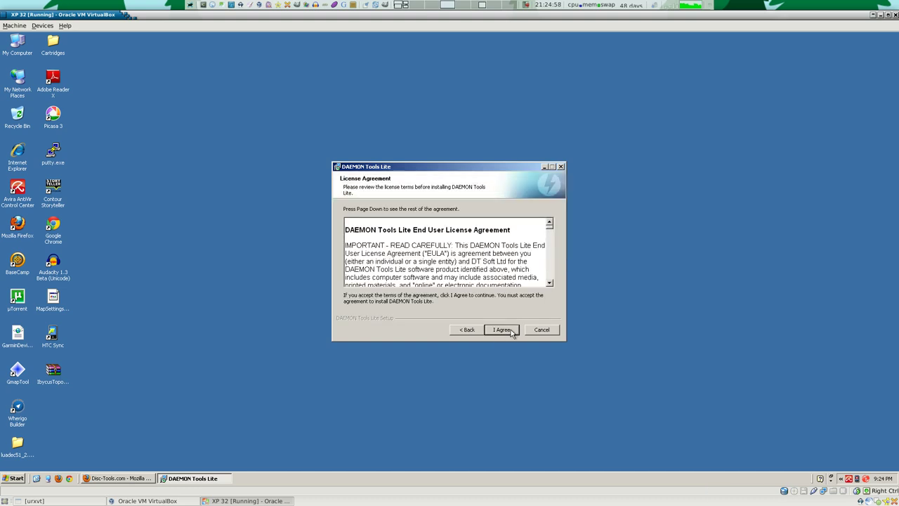
left_click(510, 333)
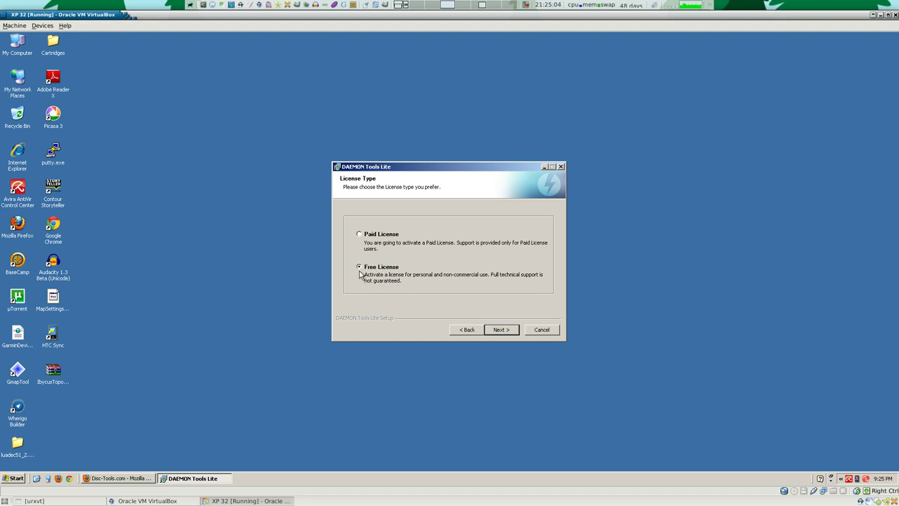
left_click(500, 330)
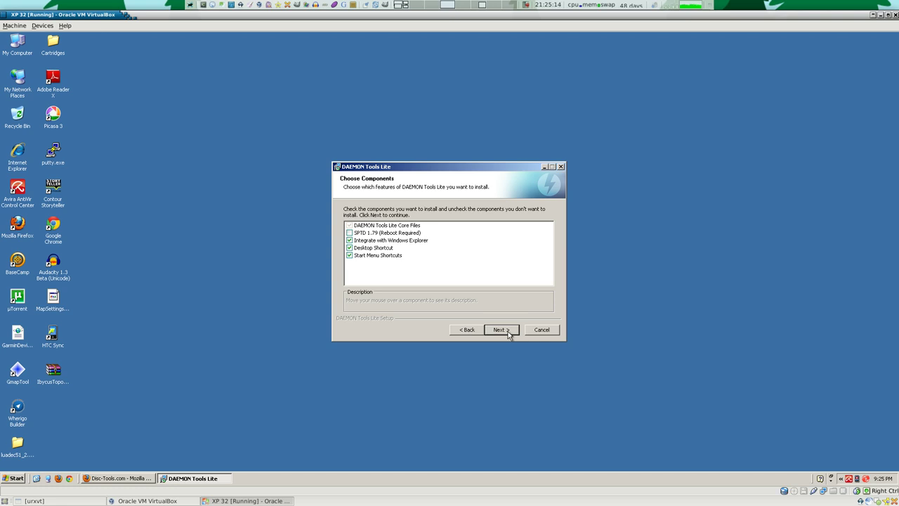
- Exclude Windows Explorer integration and the Sendori offer, and install DAEMON Tools Lite to C:\Program Files\DAEMON Tools Lite
left_click(350, 240)
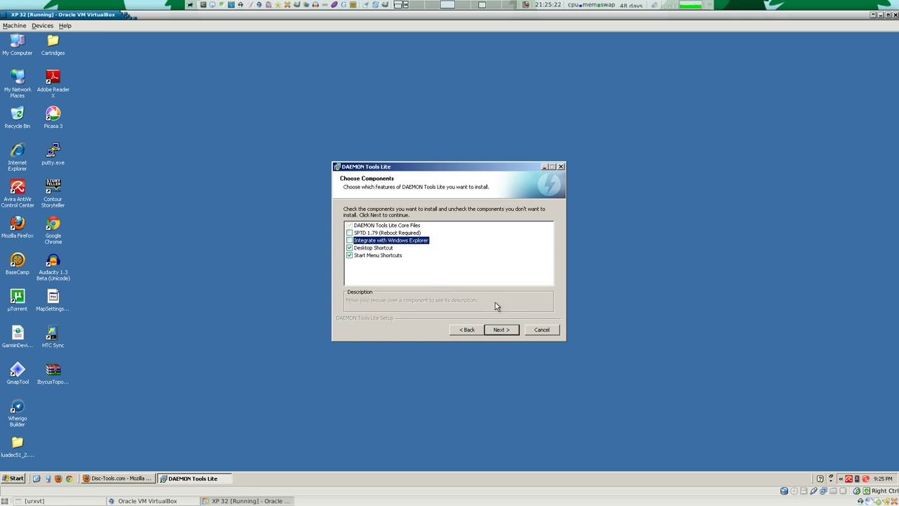
left_click(500, 331)
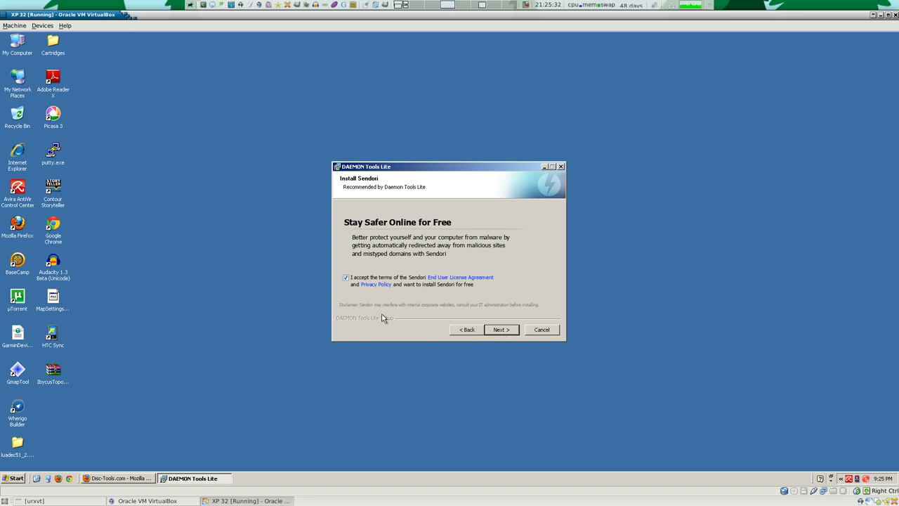
left_click(345, 278)
left_click(500, 329)
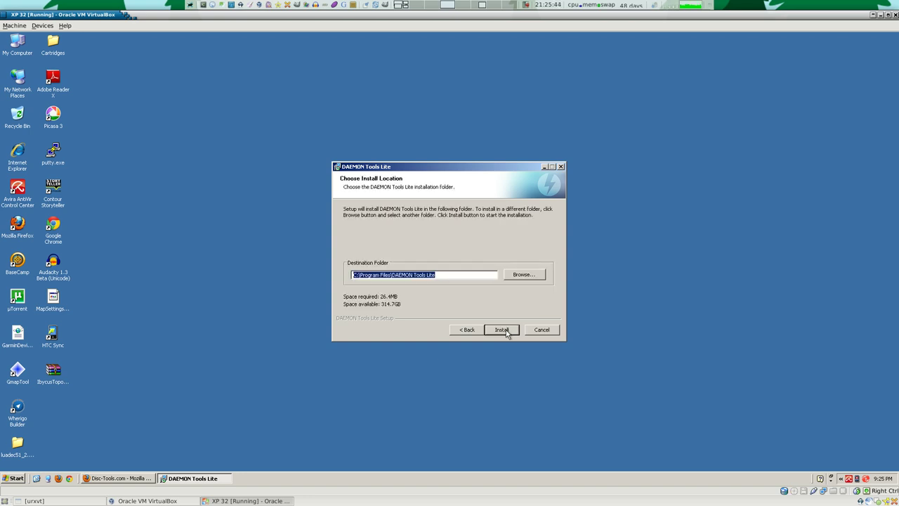
left_click(504, 330)
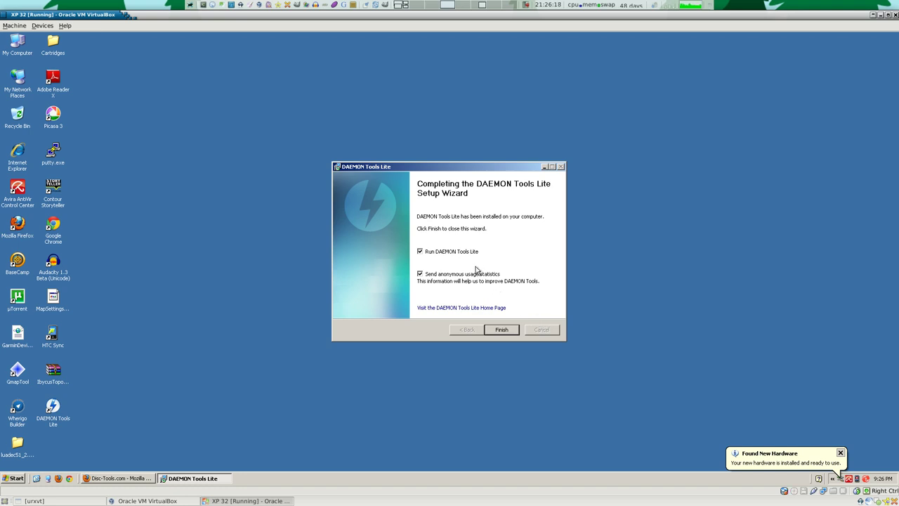
- Finish the setup with usage statistics disabled and DAEMON Tools Lite launched, and minimize the browser window
left_click(420, 275)
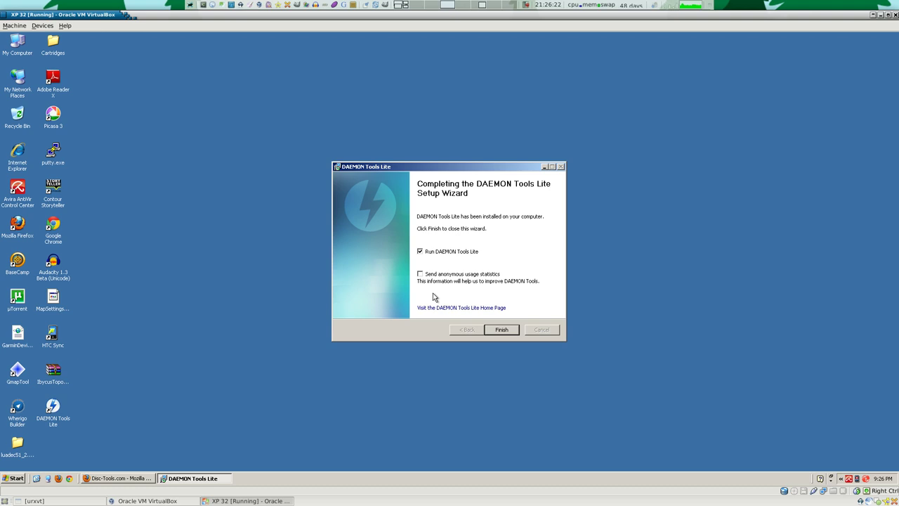
left_click(502, 335)
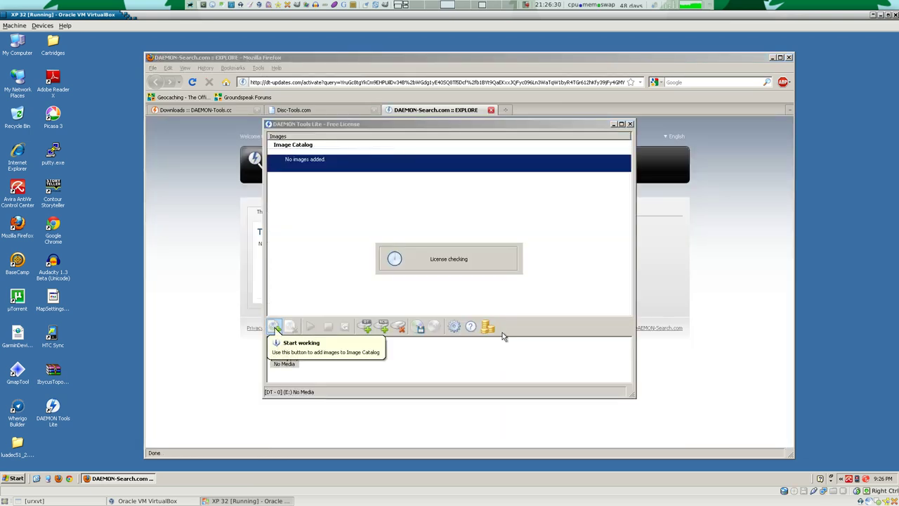
left_click(780, 58)
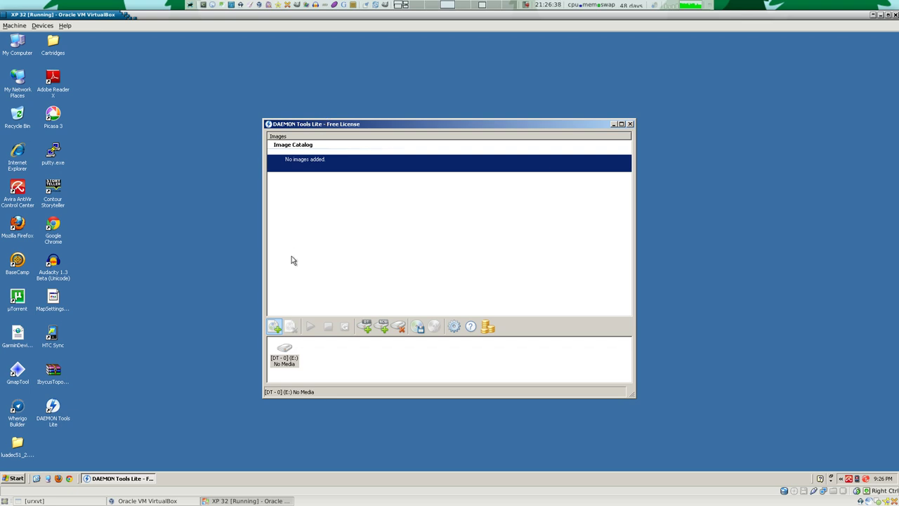
- Add IbycusTopo40.iso from the Desktop to the Image Catalog
left_click(275, 326)
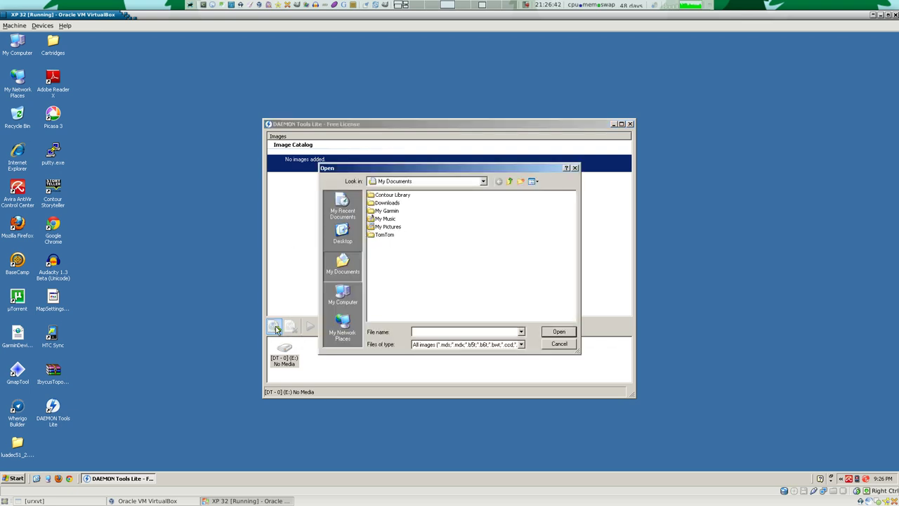
left_click(510, 181)
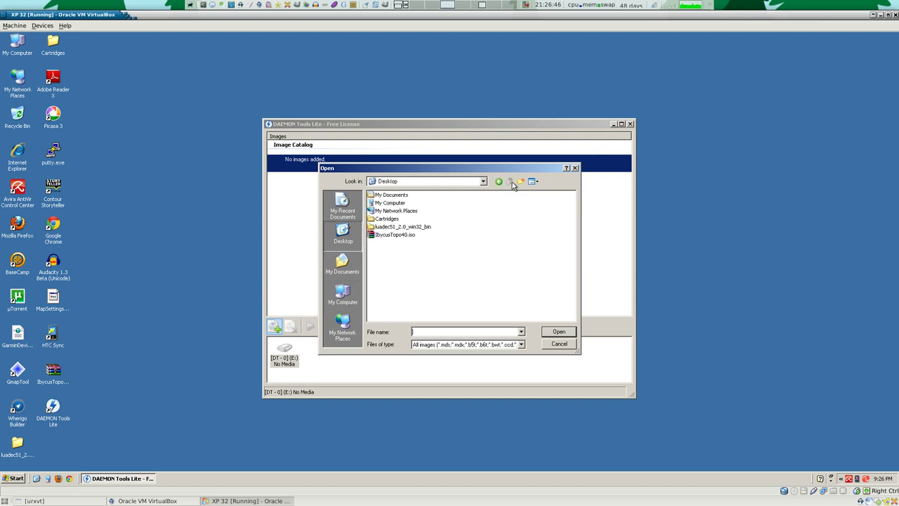
left_click(413, 236)
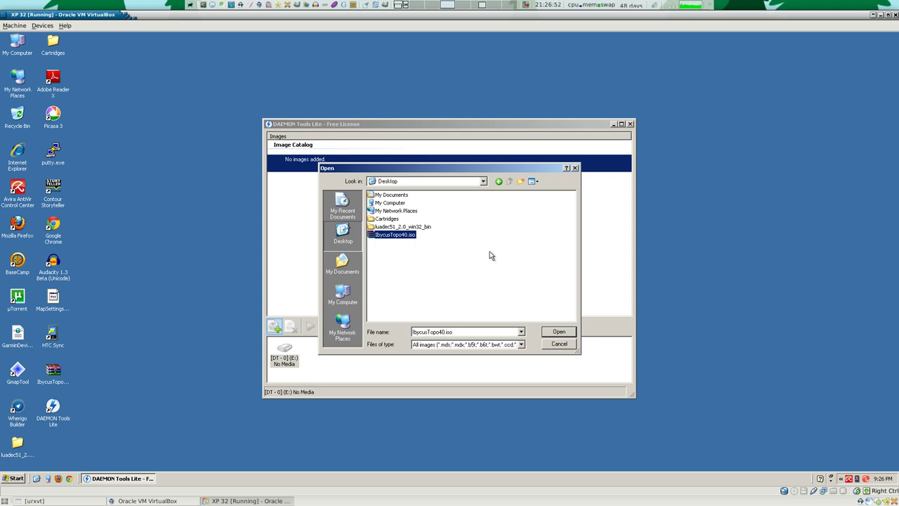
left_click(555, 330)
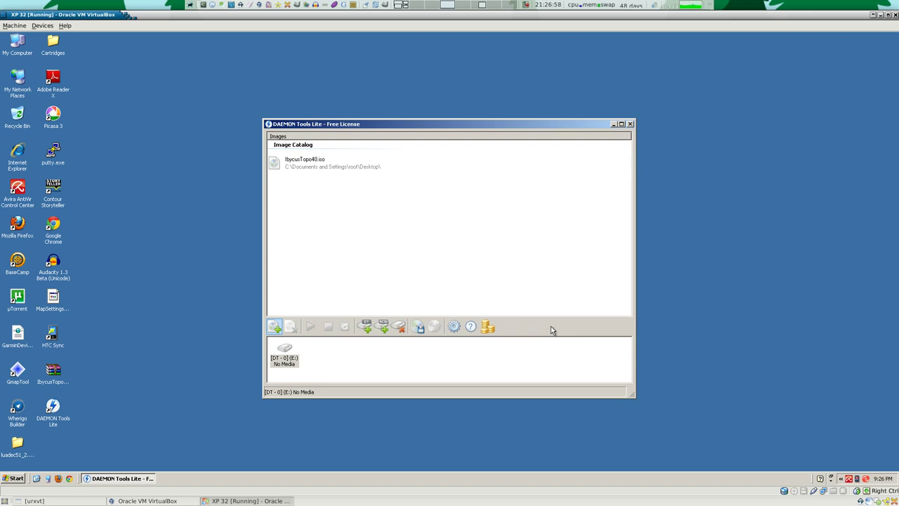
- Mount IbycusTopo40.iso on the virtual drive [DT - 0] (E:)
left_click(314, 166)
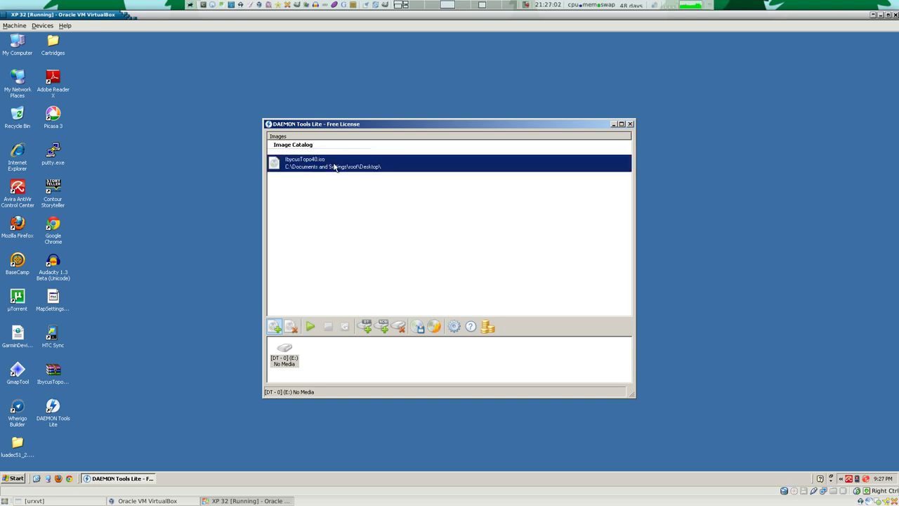
right_click(335, 167)
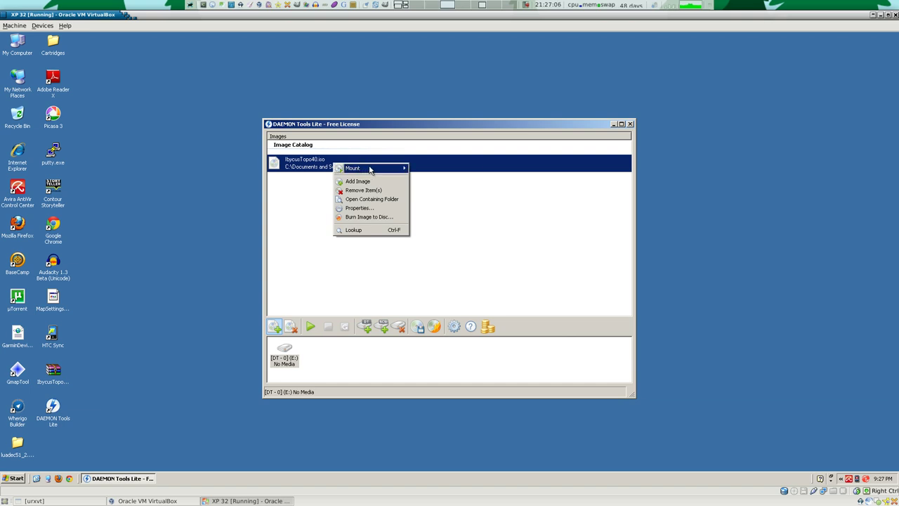
mouse_move(372, 170)
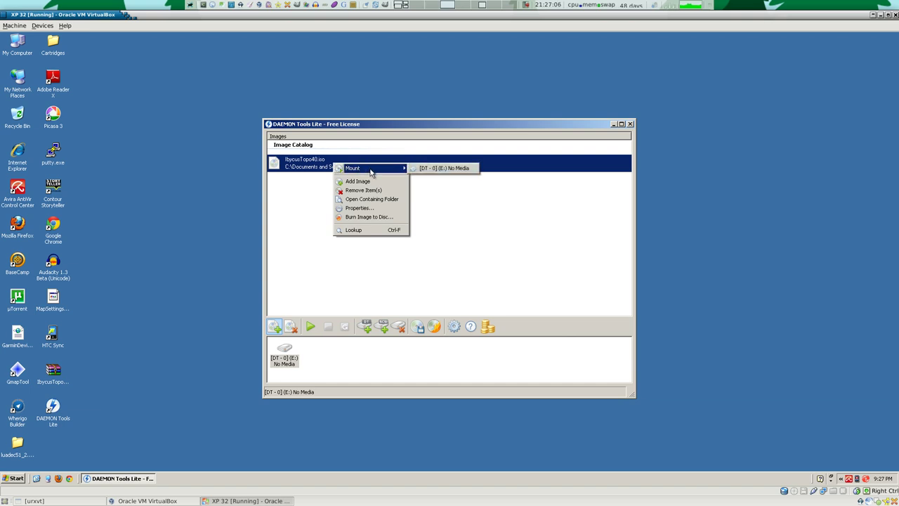
left_click(475, 173)
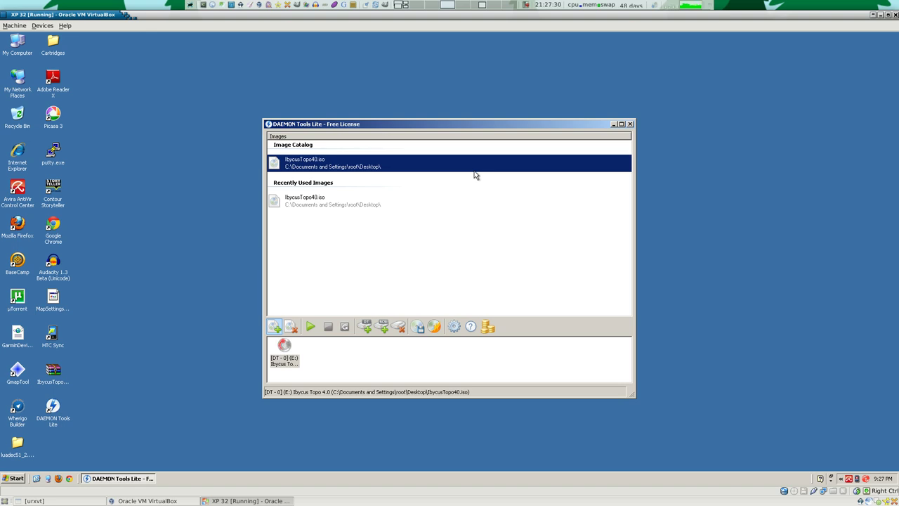
- Open the mounted Ibycus Topo 4.0 (E:) drive from My Computer and select IbycusTopo.exe
left_click(22, 53)
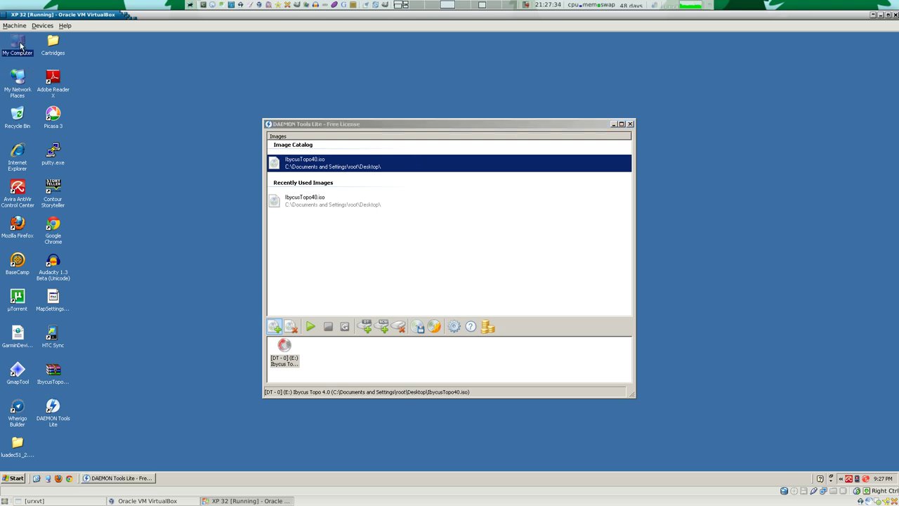
double_click(19, 44)
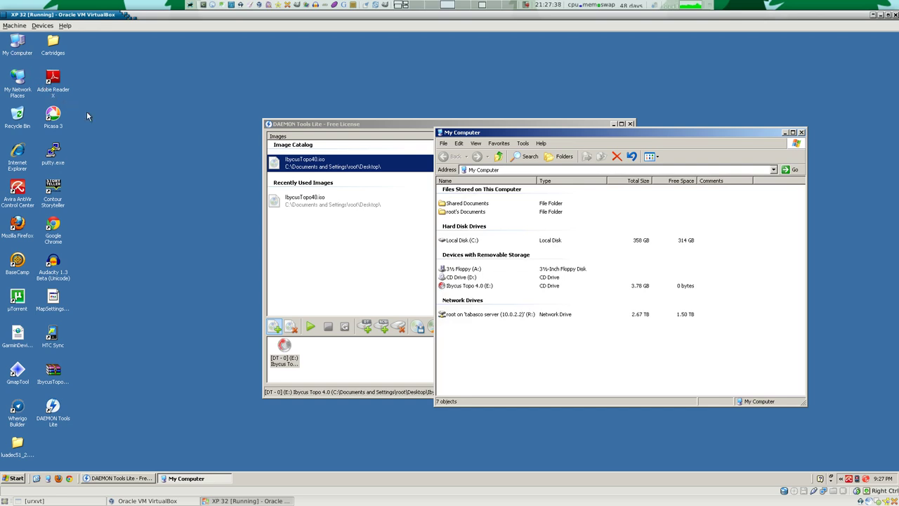
left_click(478, 288)
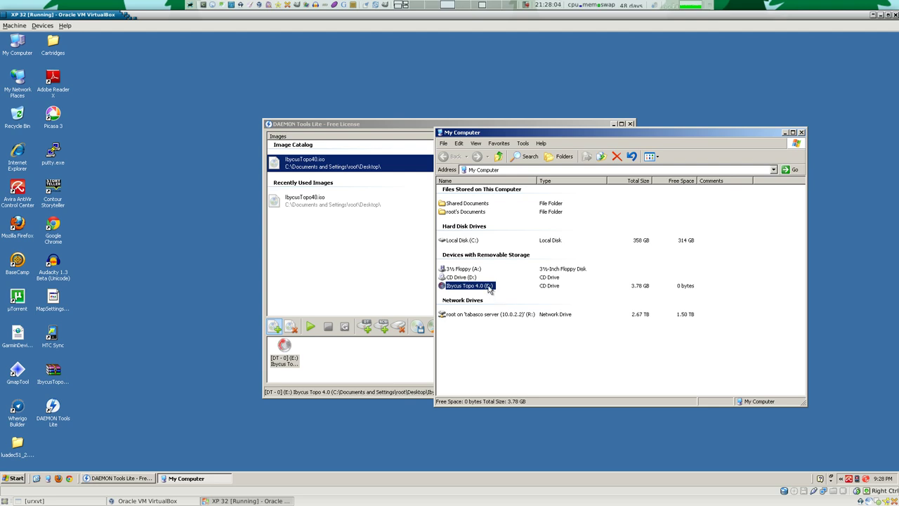
right_click(491, 286)
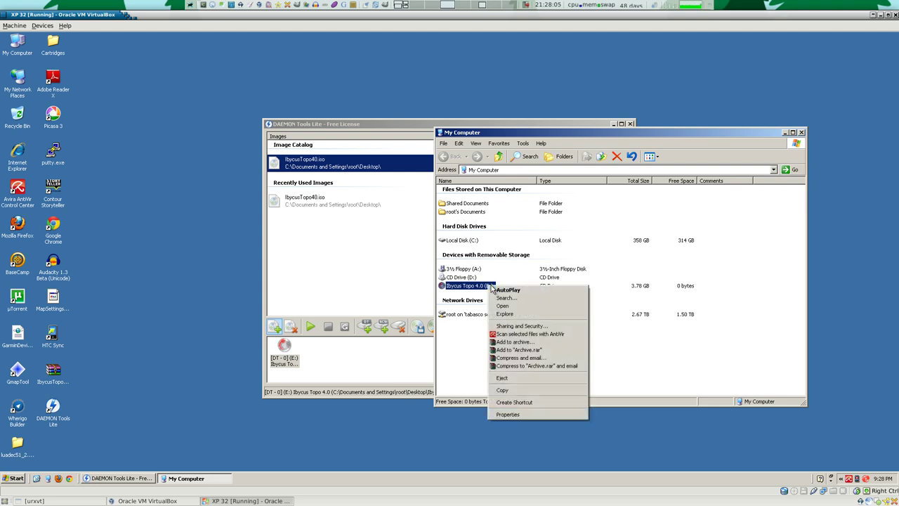
left_click(530, 306)
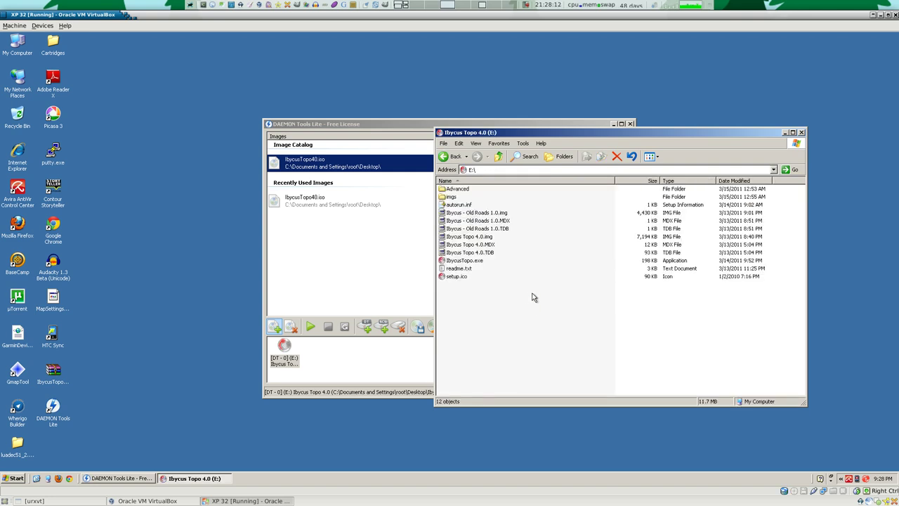
left_click(485, 261)
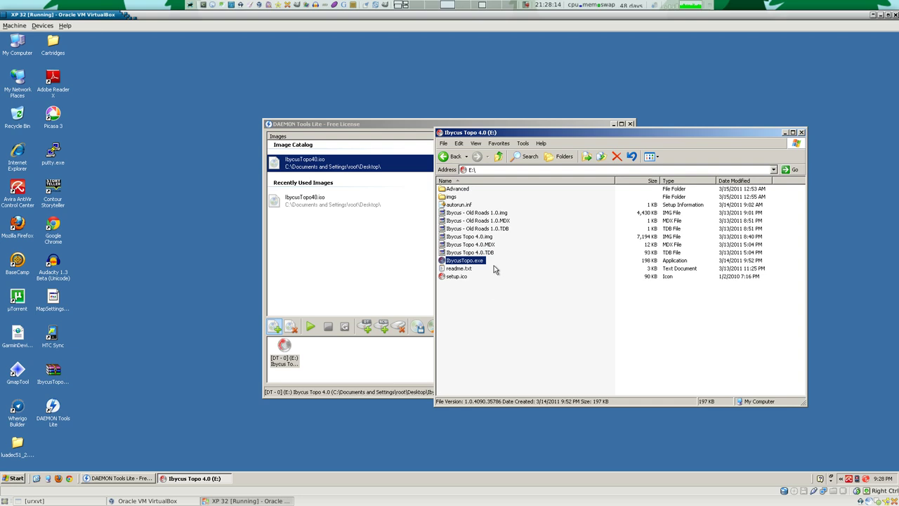
- Run IbycusTopo.exe and install Ibycus Topo 4.0 in C:\Program Files\Ibycus Topo 4.0\, accepting the license agreement
left_click(494, 269)
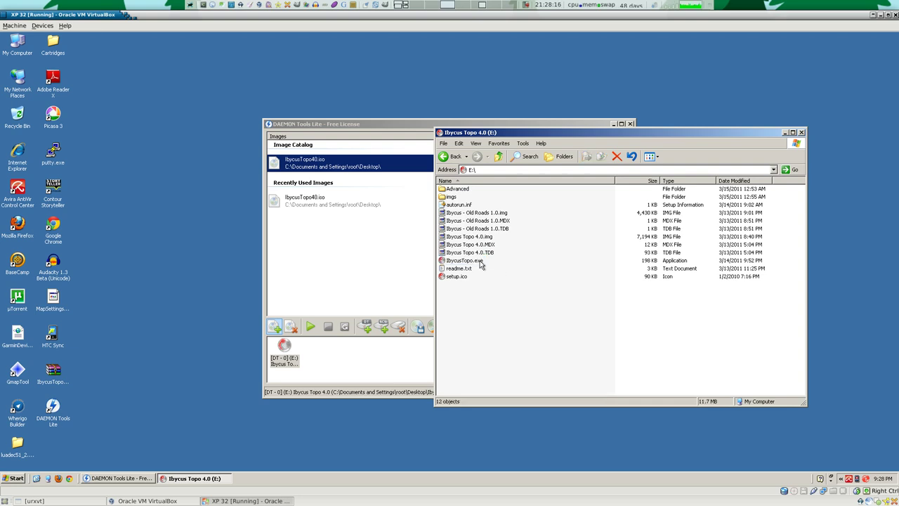
left_click(484, 262)
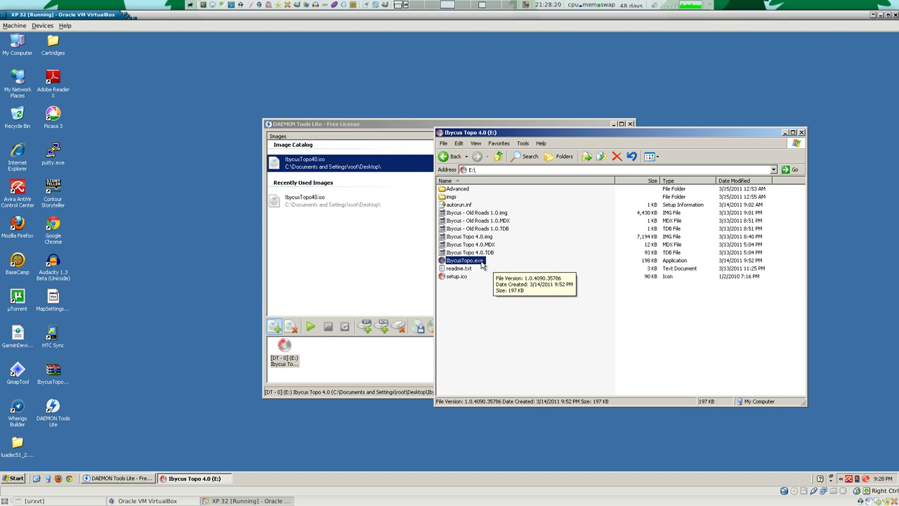
double_click(488, 261)
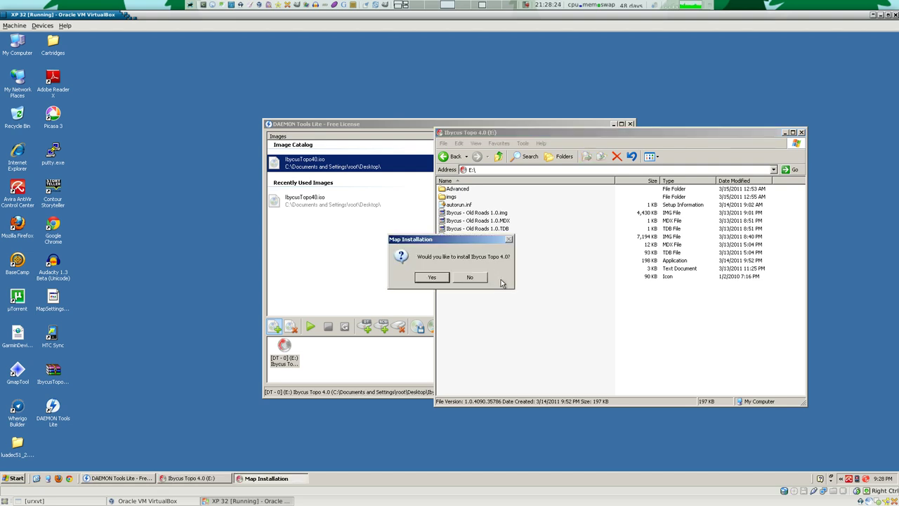
left_click(440, 279)
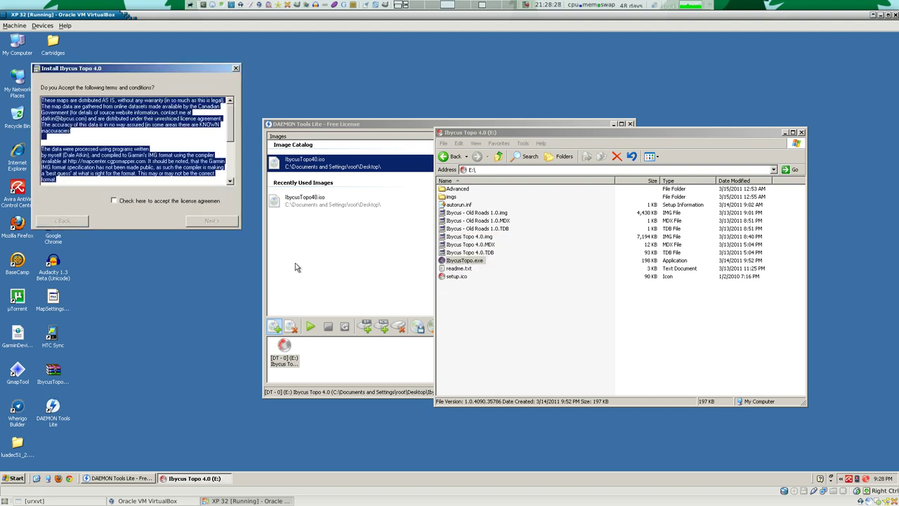
left_click(133, 202)
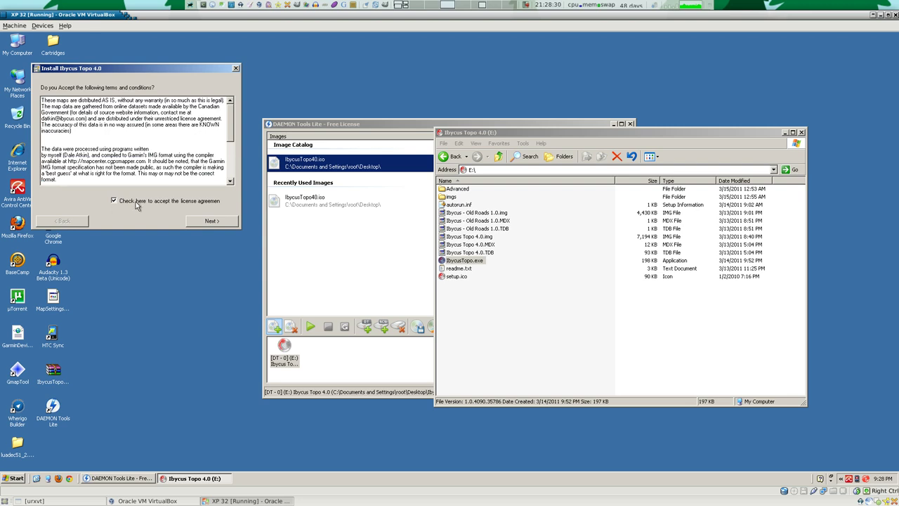
left_click(219, 224)
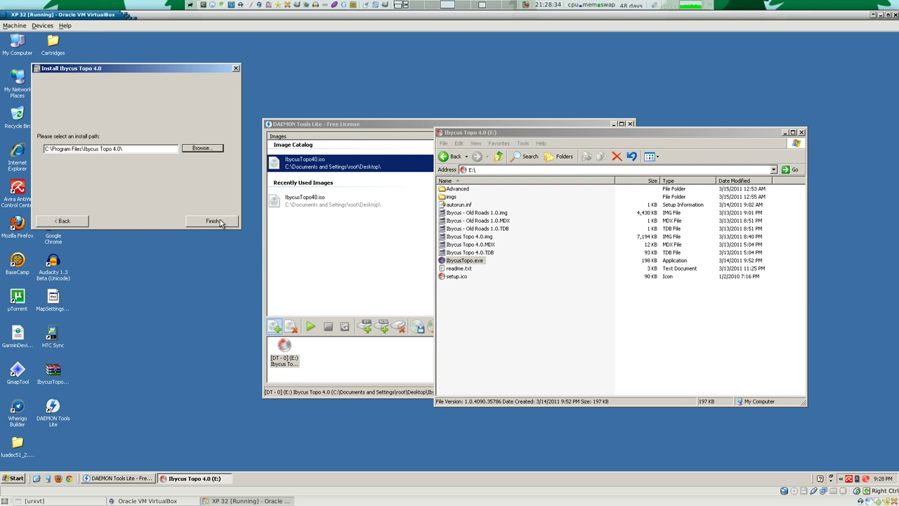
left_click(224, 223)
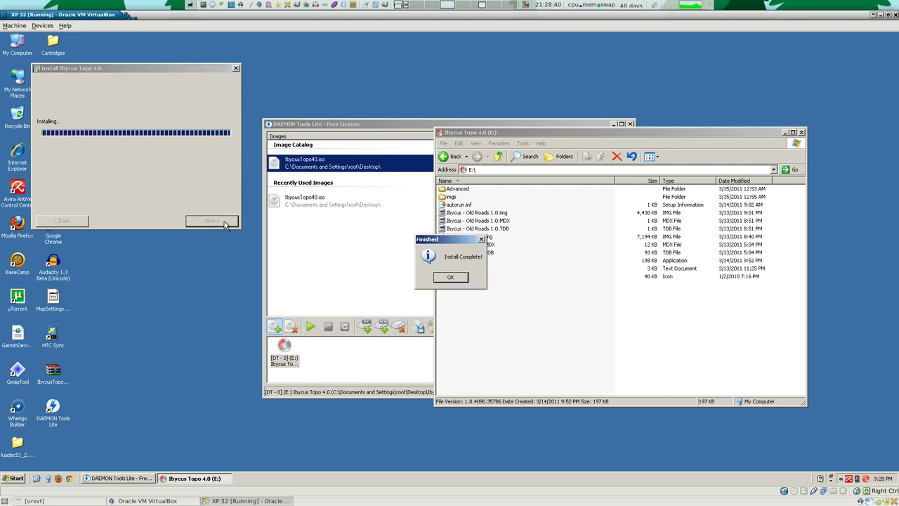
left_click(455, 278)
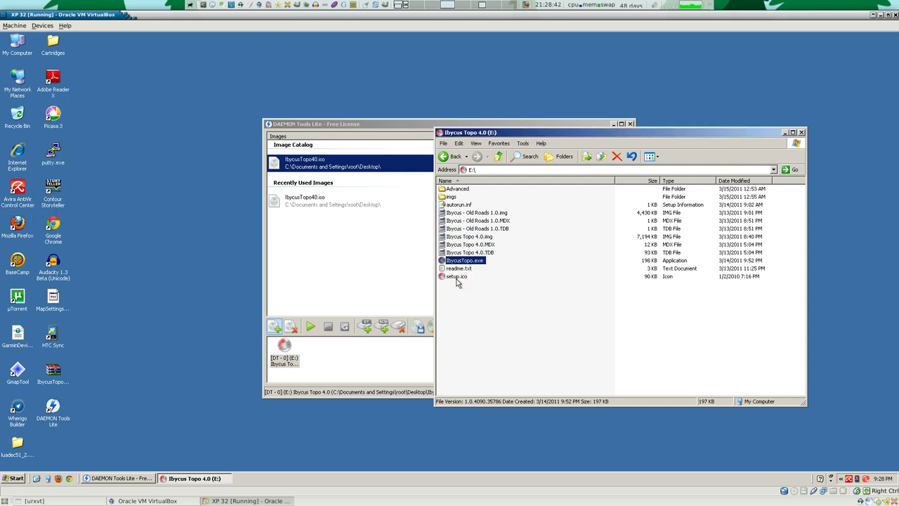
- Go up from the E: drive to My Computer and arrange its window side by side with DAEMON Tools Lite
left_click(499, 157)
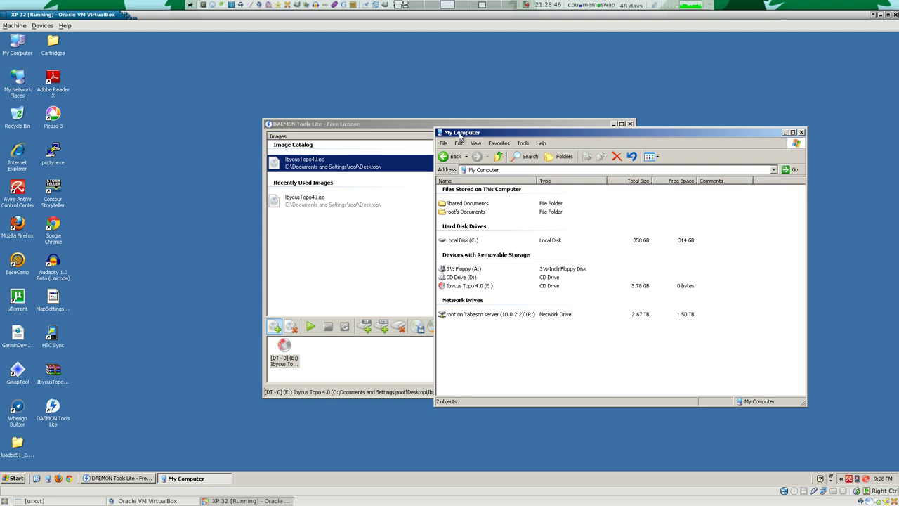
right_click(284, 347)
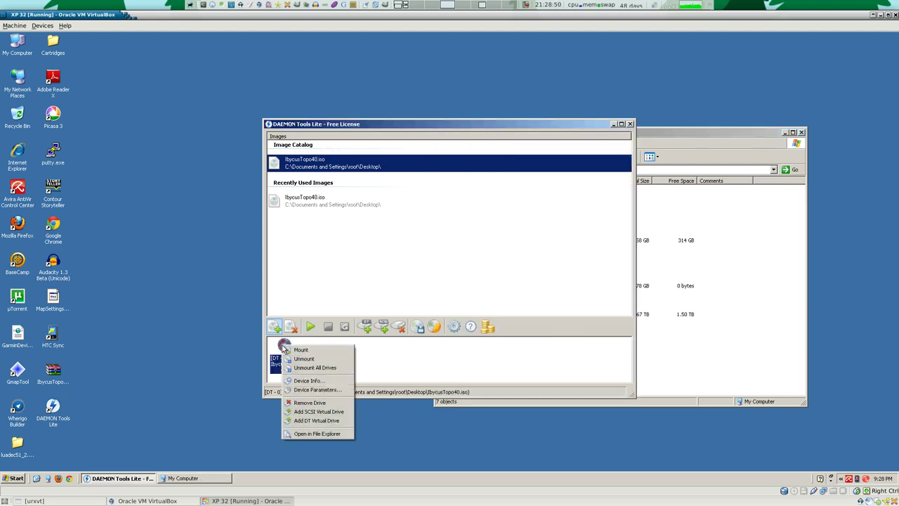
left_click(394, 124)
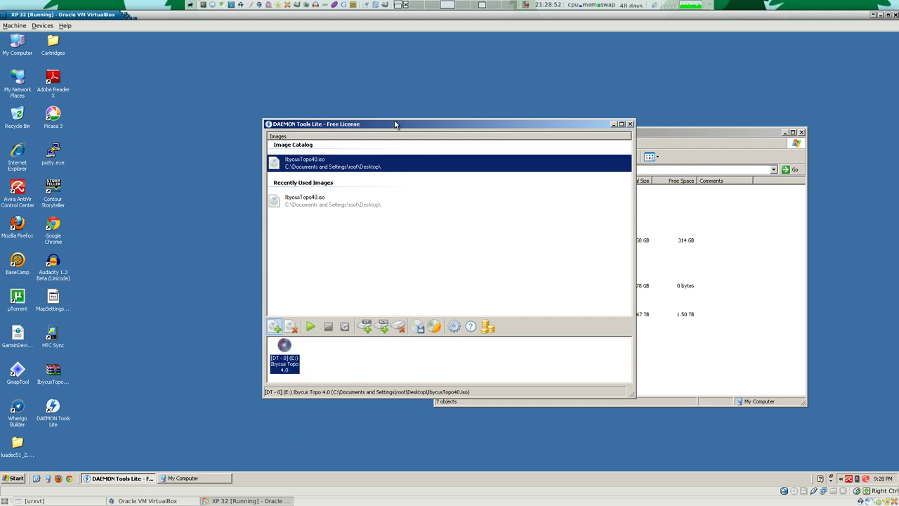
left_click_drag(395, 124, 227, 112)
left_click_drag(511, 132, 572, 115)
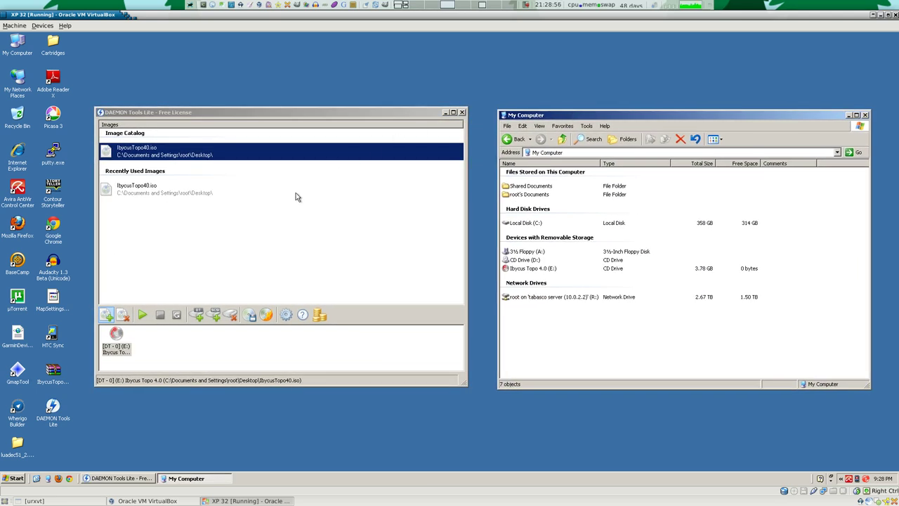
- Unmount the Ibycus Topo 4.0 image from virtual drive [DT - 0] (E:) and close the DAEMON Tools Lite and My Computer windows
left_click(534, 270)
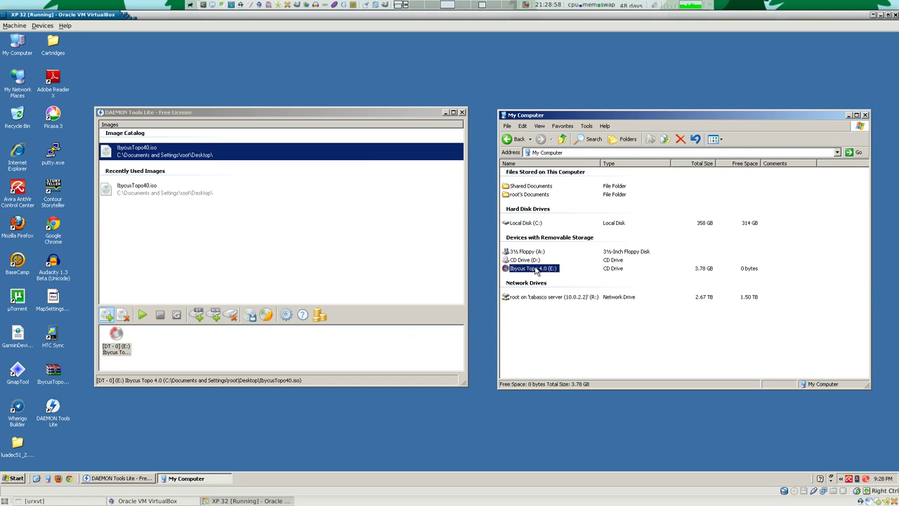
left_click(237, 349)
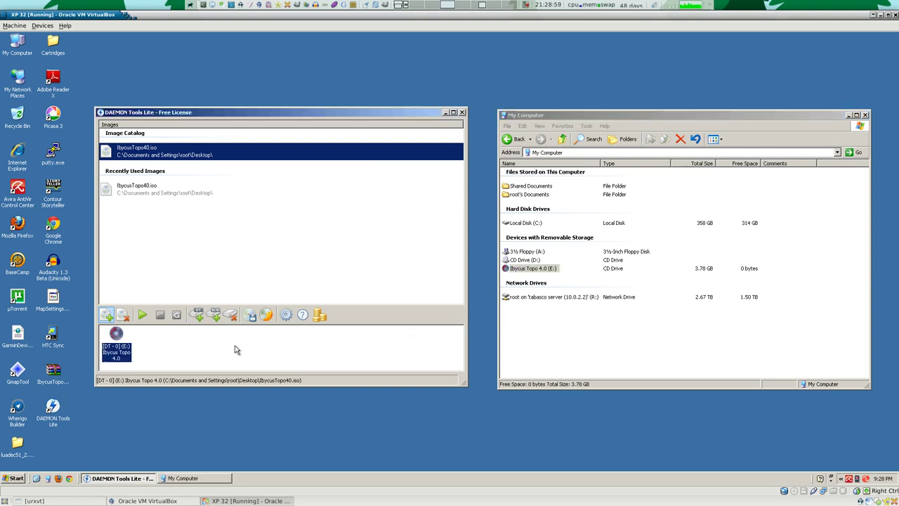
right_click(117, 334)
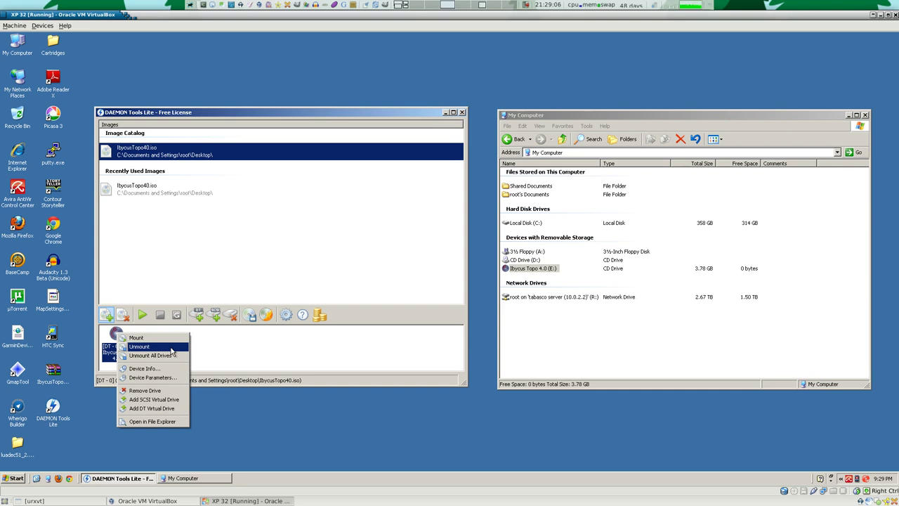
left_click(141, 346)
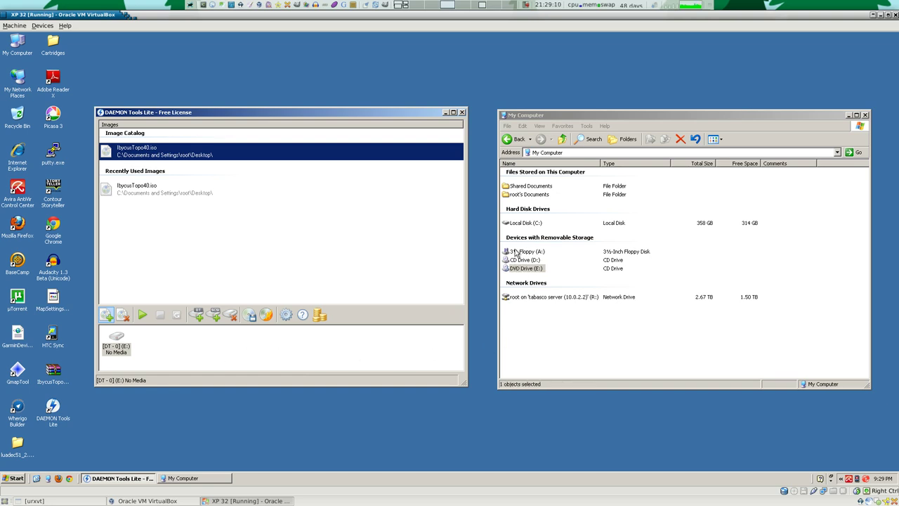
left_click(462, 113)
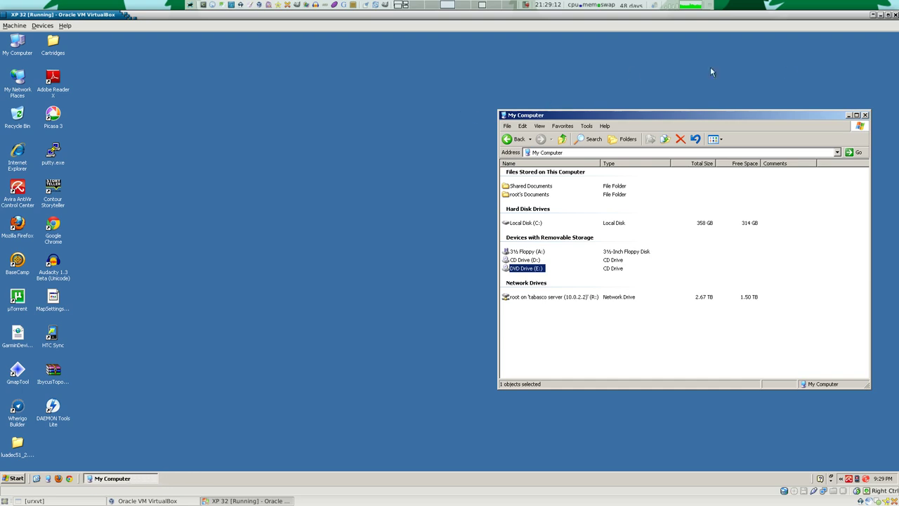
left_click(864, 116)
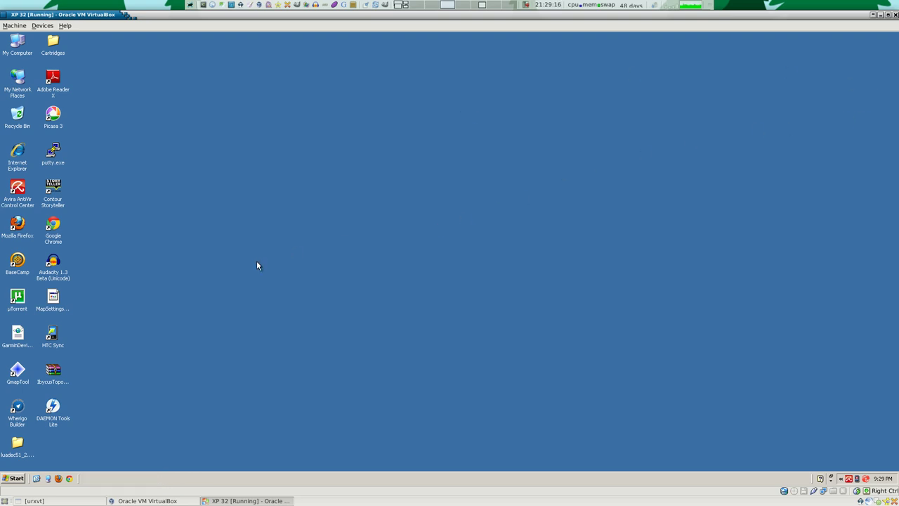
- Launch Garmin BaseCamp and zoom the Global Map in on the Vancouver area
left_click(21, 272)
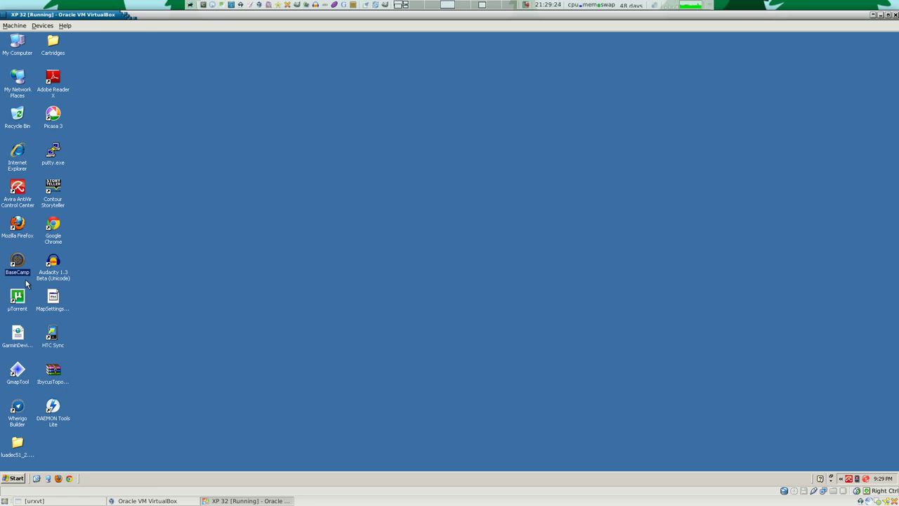
double_click(25, 276)
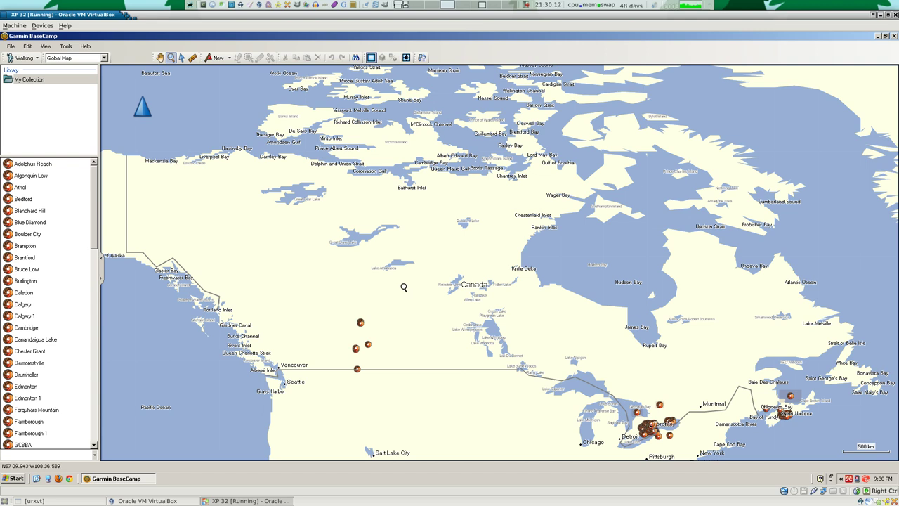
left_click(181, 57)
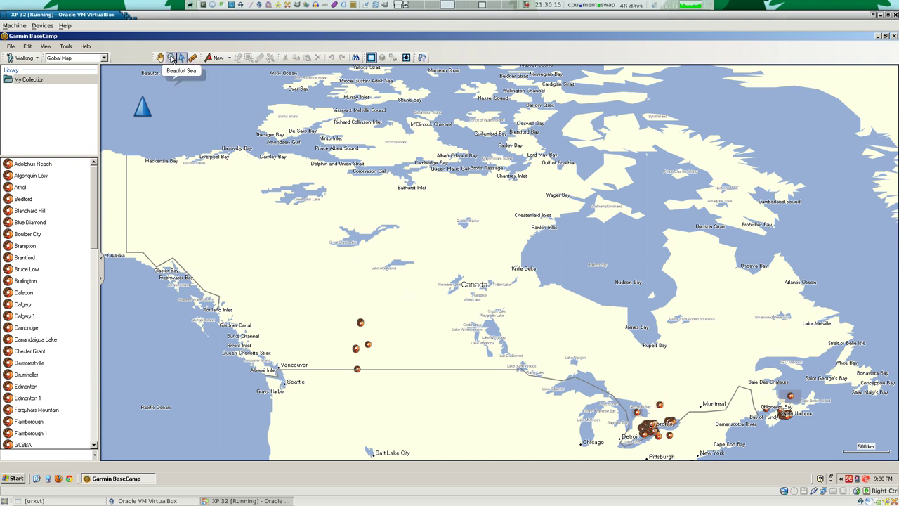
left_click(171, 57)
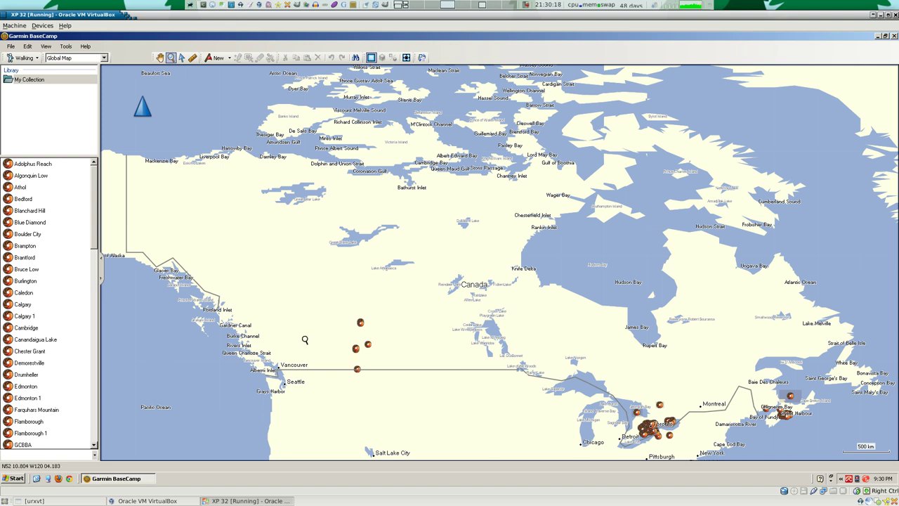
left_click_drag(259, 356, 291, 374)
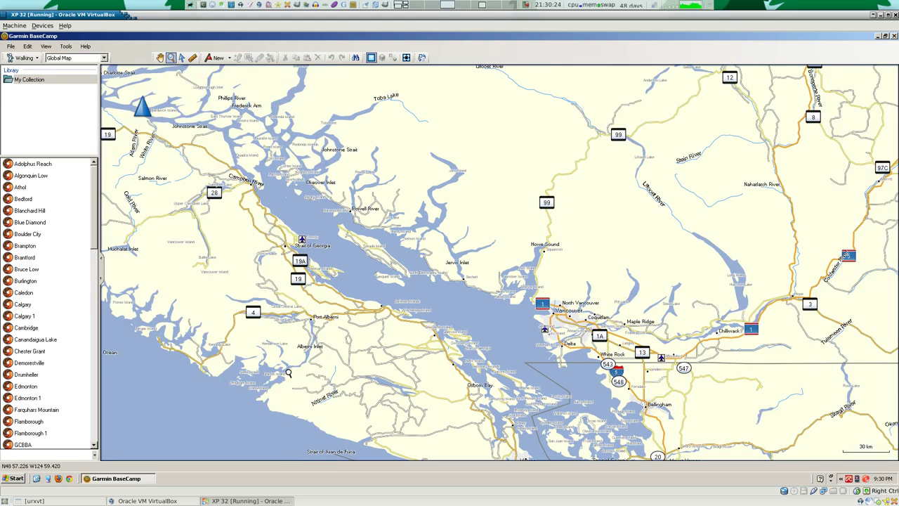
left_click_drag(542, 302, 613, 341)
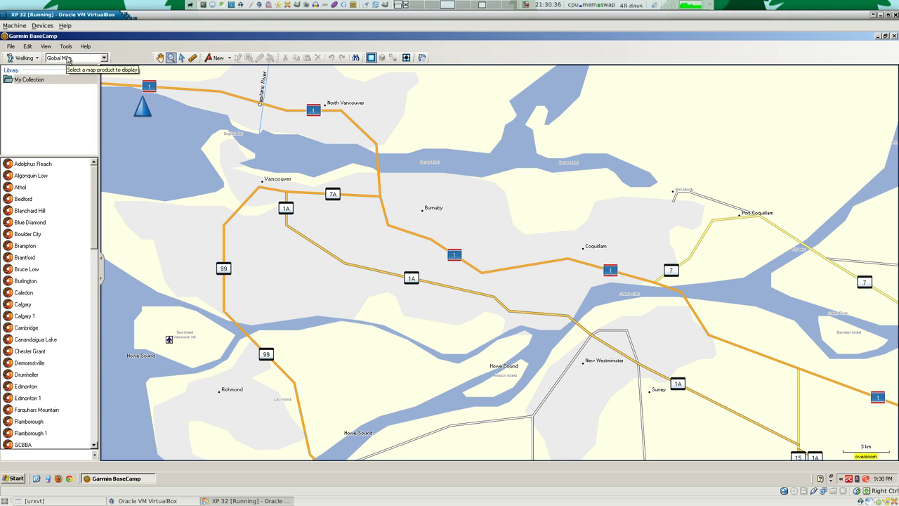
- Display the Ibycus Topo 4.0 map product and enlarge the area around Boundary Road and Highway 1 in Burnaby
left_click(103, 58)
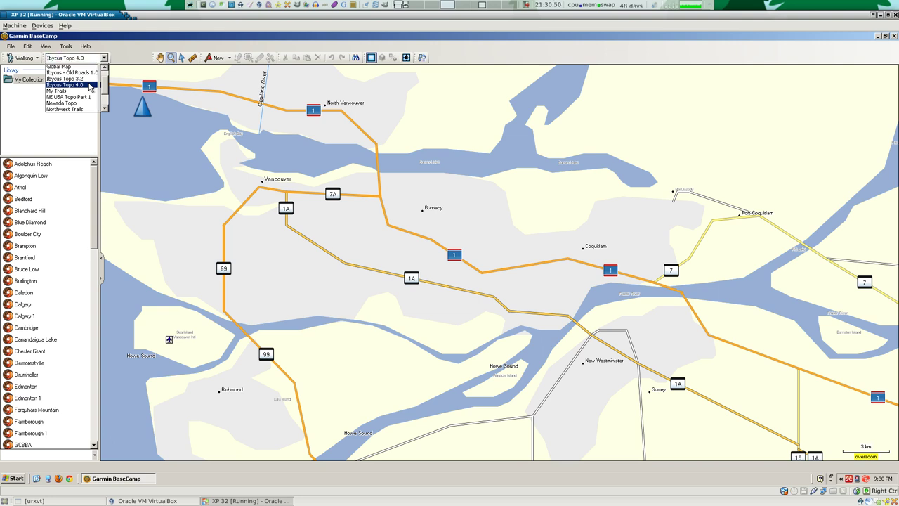
left_click(88, 84)
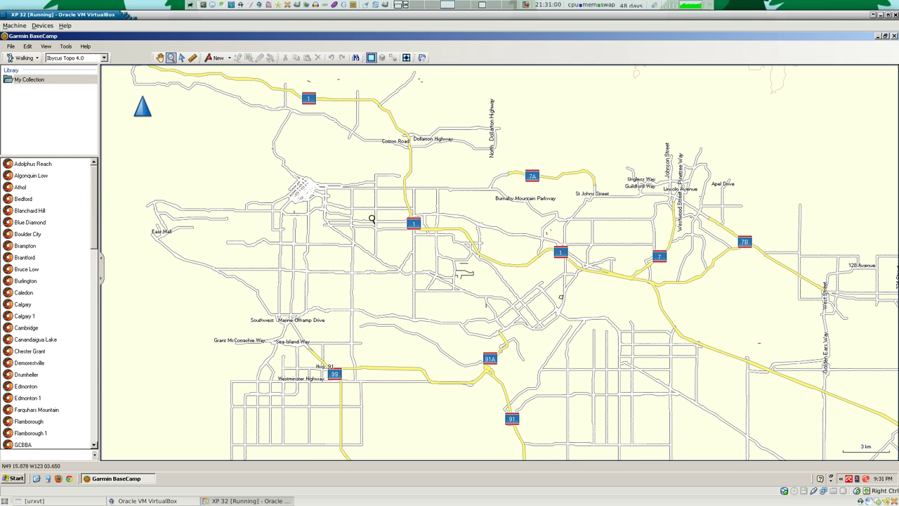
left_click_drag(371, 216, 473, 257)
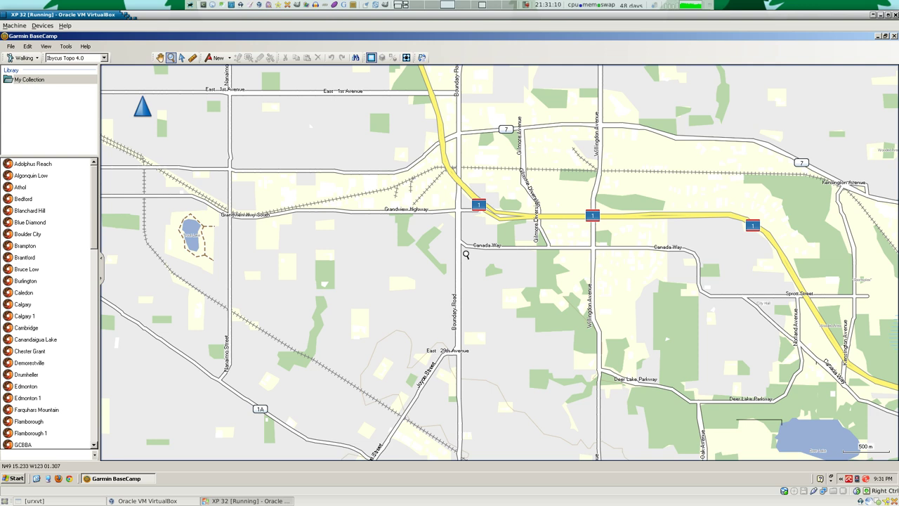
- Switch the displayed map product back to Global Map for comparison and close BaseCamp
left_click(103, 58)
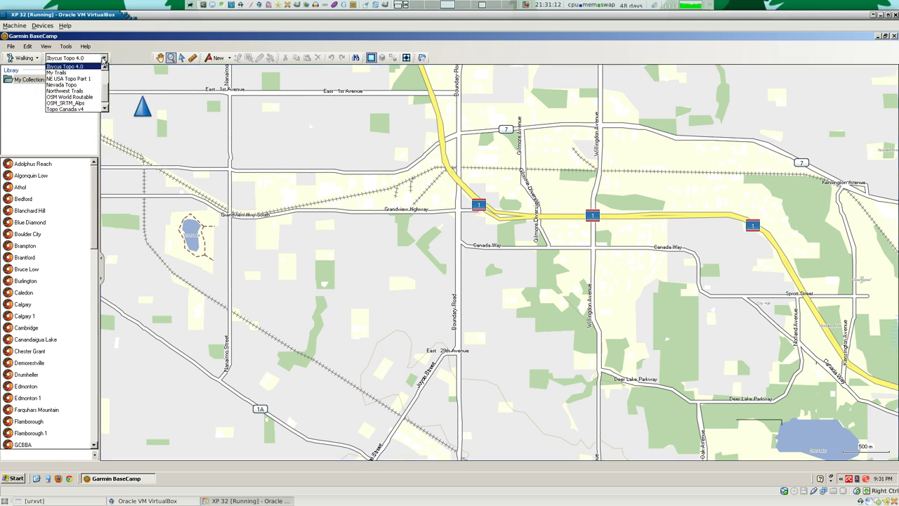
left_click(104, 68)
left_click(104, 68)
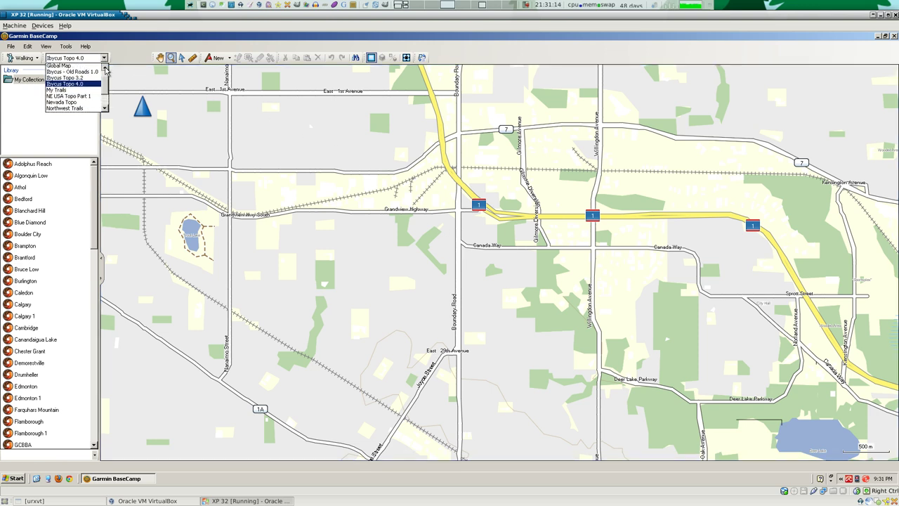
left_click(104, 68)
left_click(85, 74)
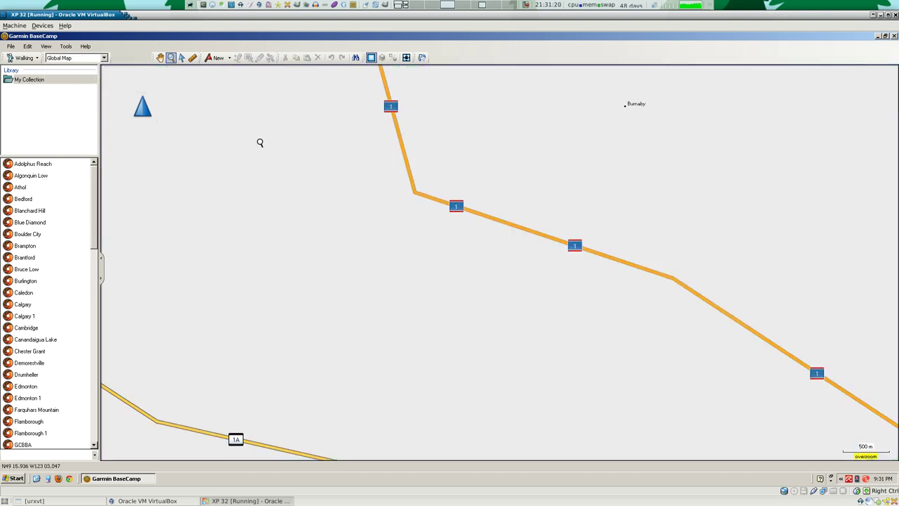
left_click(894, 36)
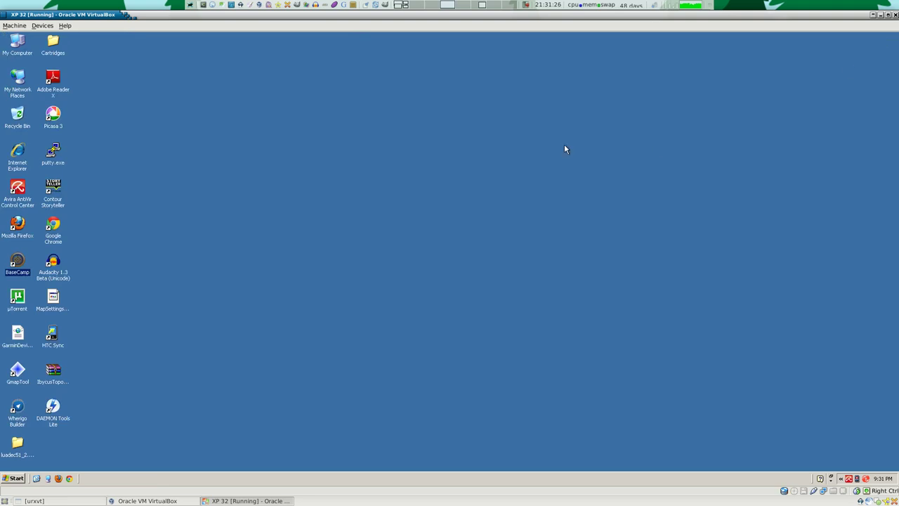
- Check the virtual machine's USB device list for the unknown device 091E:2380, and open My Computer to view the drives
left_click(42, 25)
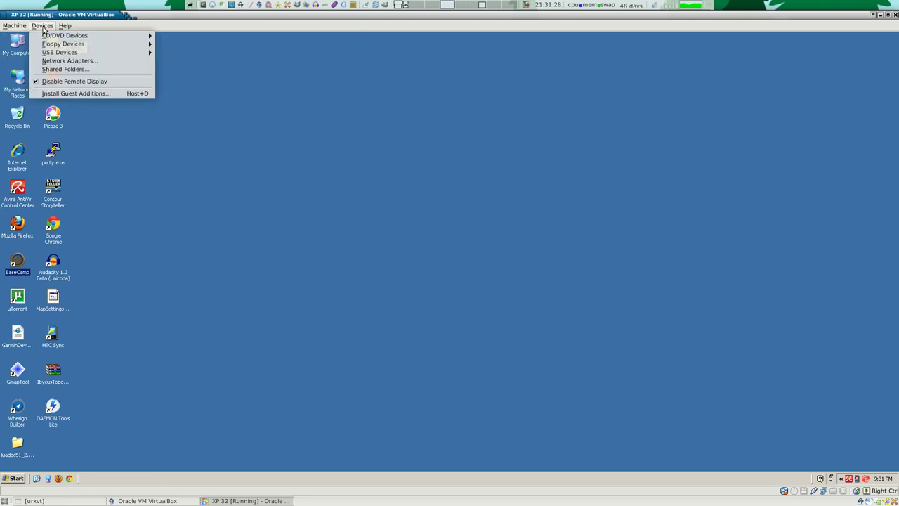
mouse_move(68, 55)
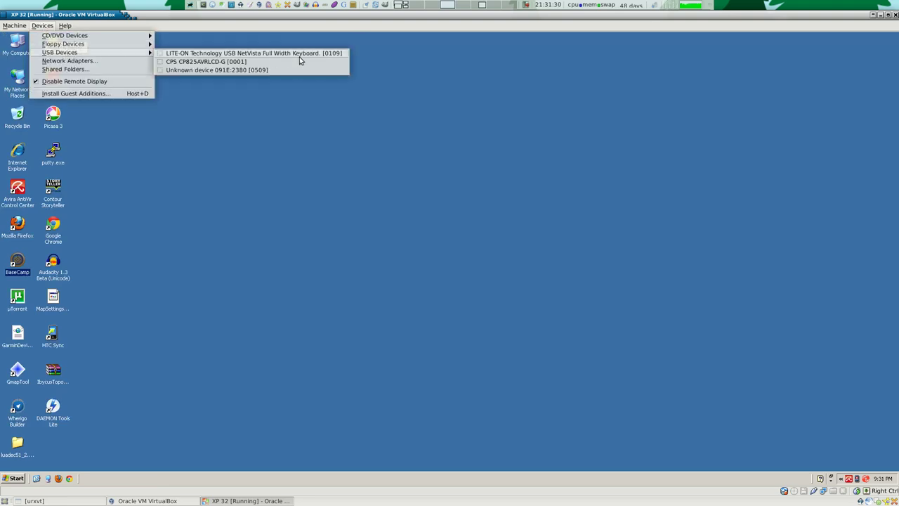
mouse_move(309, 73)
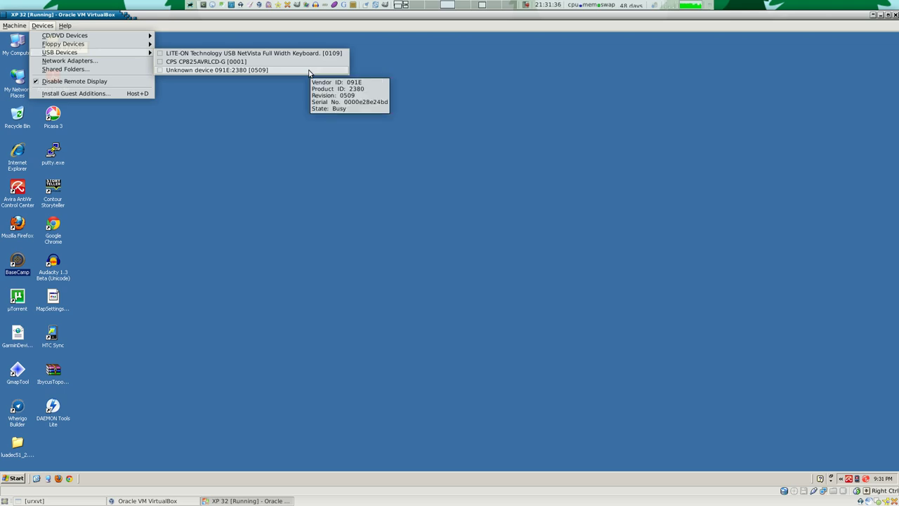
left_click(263, 103)
left_click(16, 54)
double_click(16, 54)
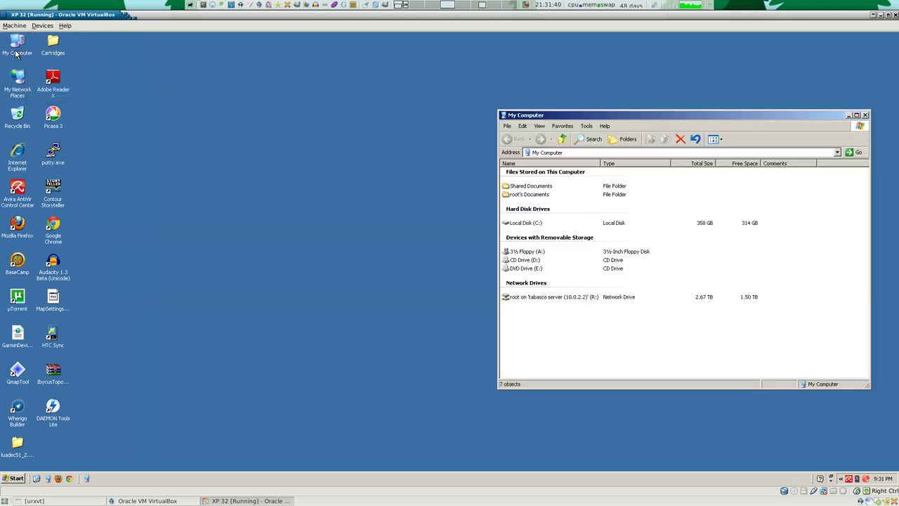
- Attach the unknown USB device 091E:2380 to the virtual machine, close the GARMIN-SD window that opens, and return to My Computer
left_click(43, 27)
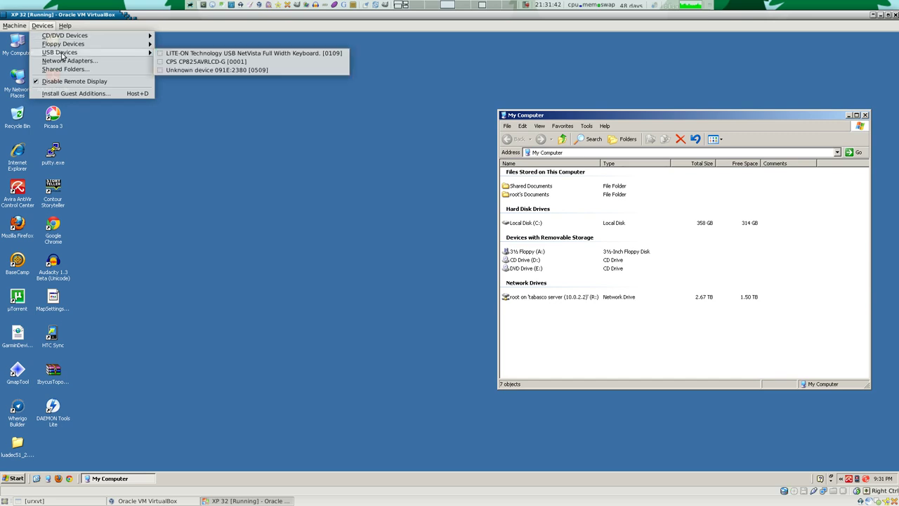
left_click(299, 71)
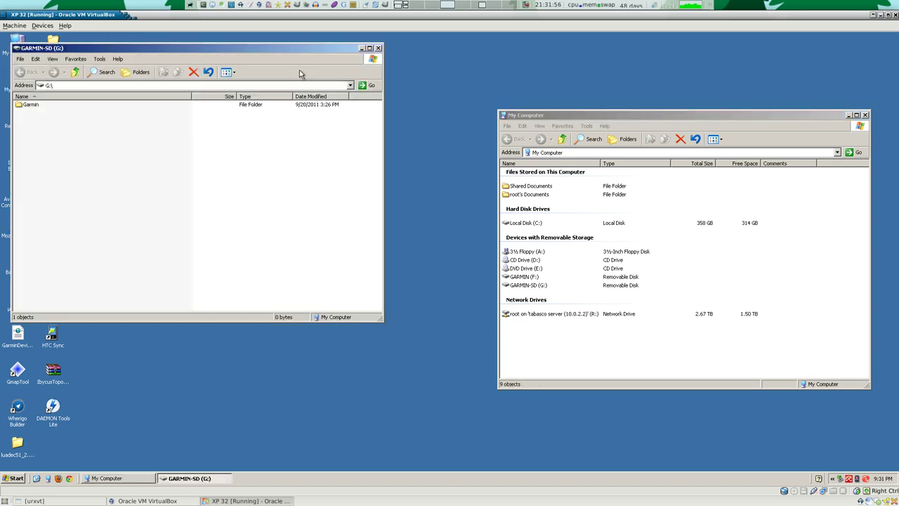
left_click(378, 47)
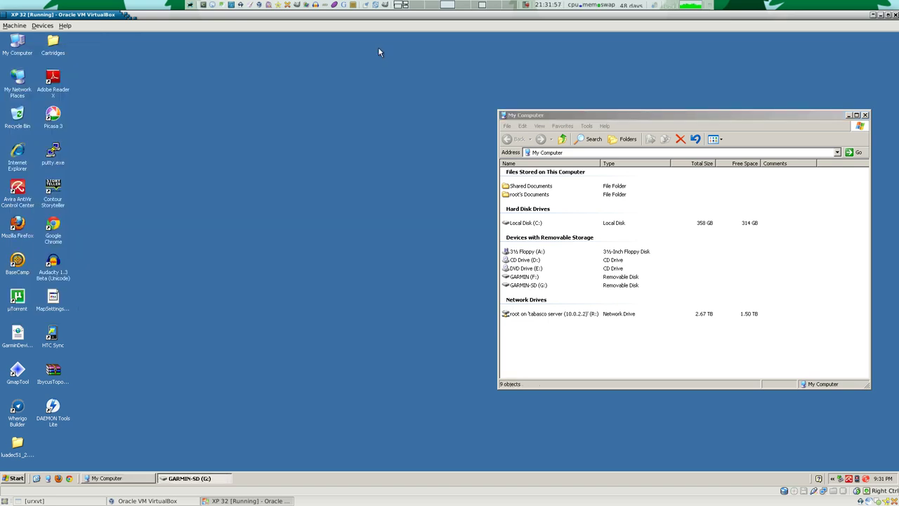
left_click(534, 277)
left_click(537, 285)
left_click(542, 300)
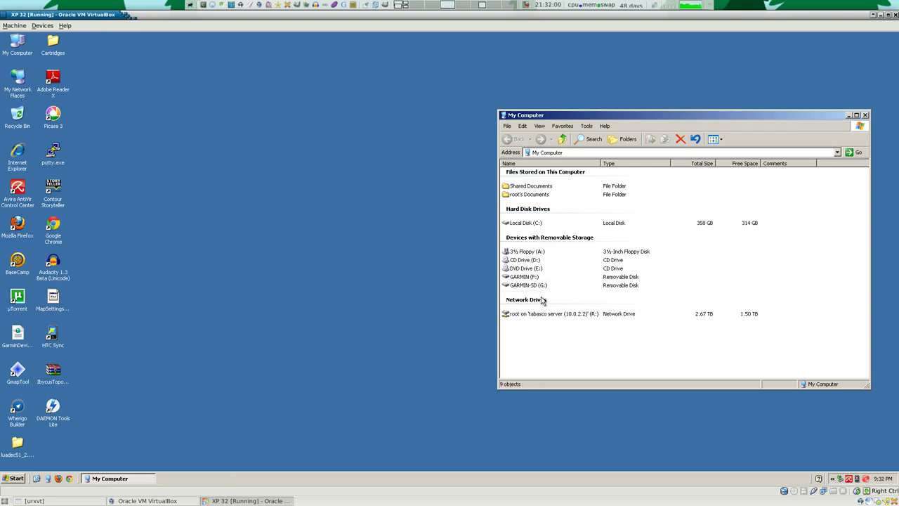
- Launch Garmin MapInstall from the installed programs
left_click(9, 480)
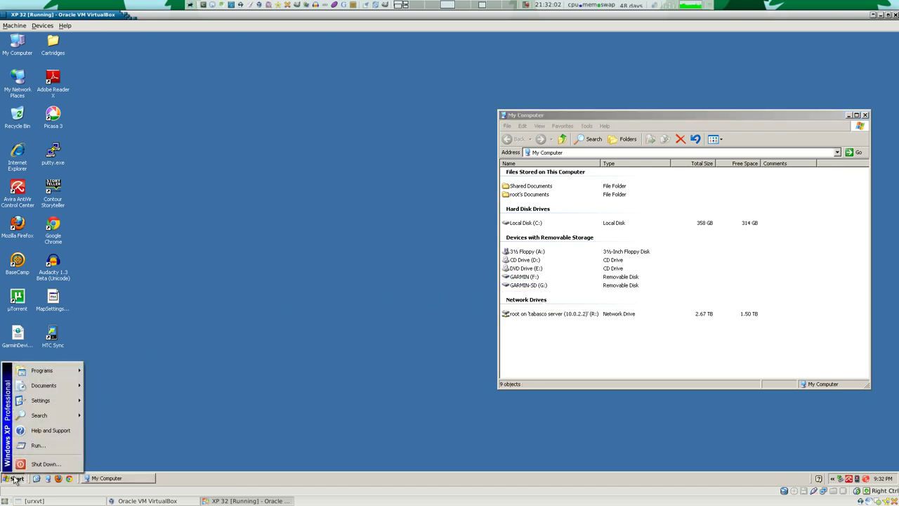
mouse_move(61, 373)
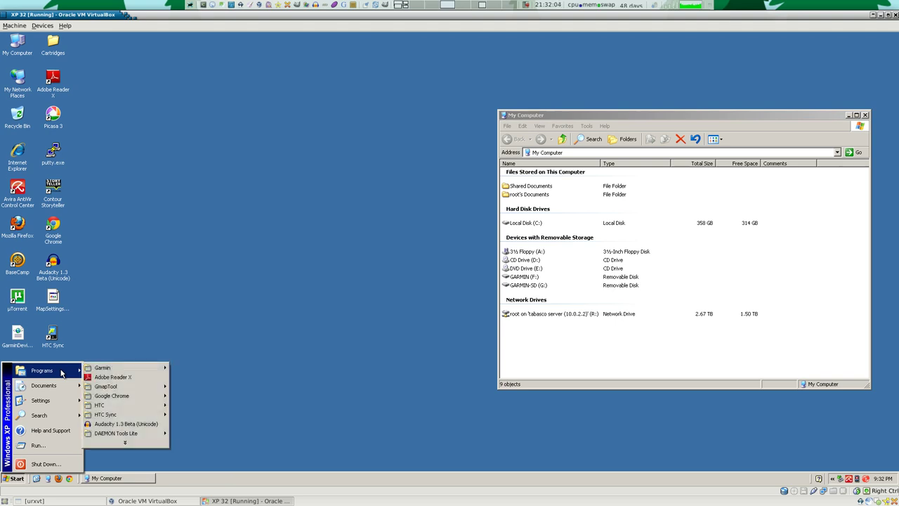
mouse_move(120, 370)
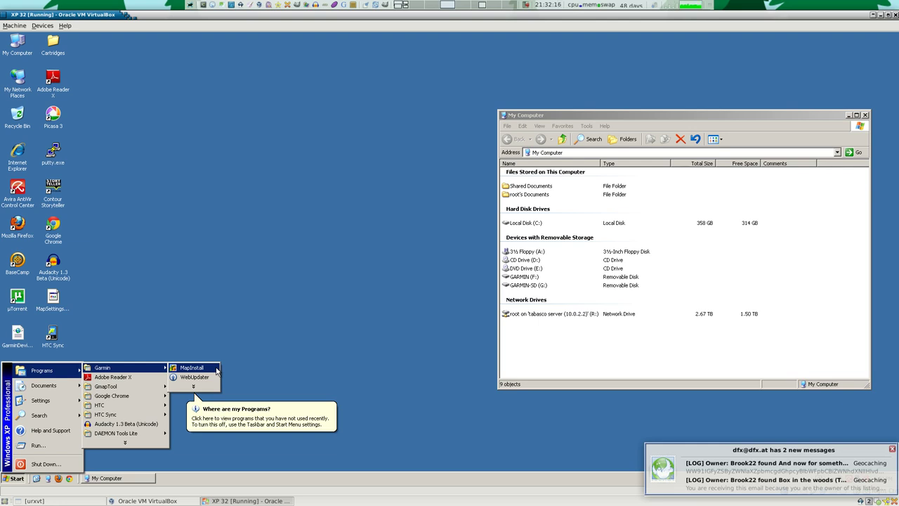
left_click(215, 368)
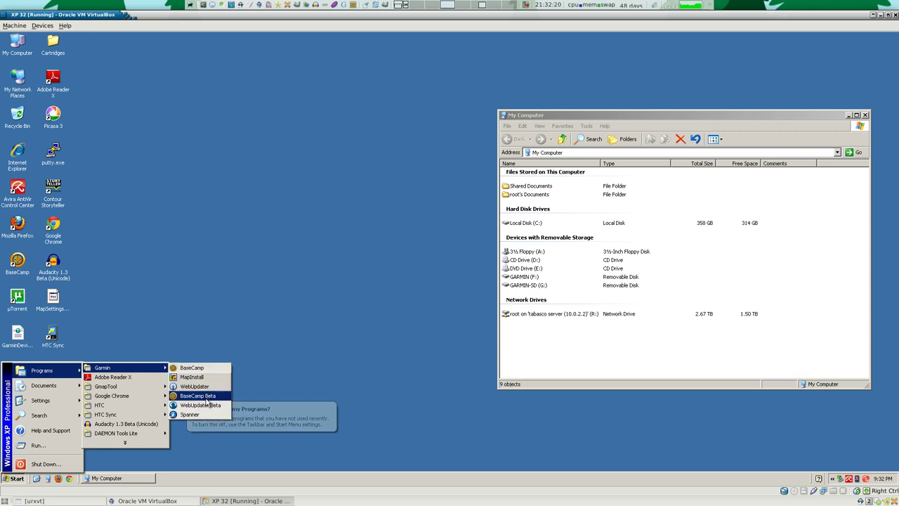
left_click_drag(215, 379, 218, 382)
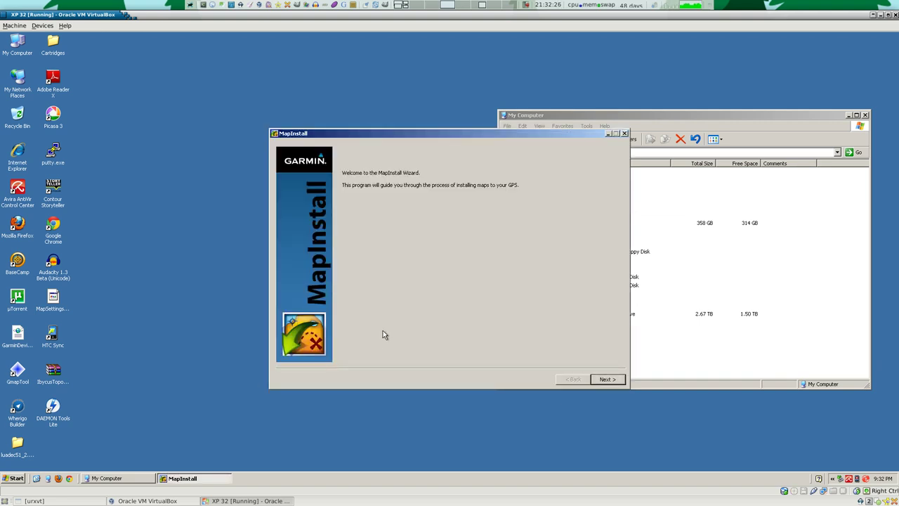
- Set GARMIN-SD (G:\) as the device to install the maps on and continue to the map region selection
left_click(618, 380)
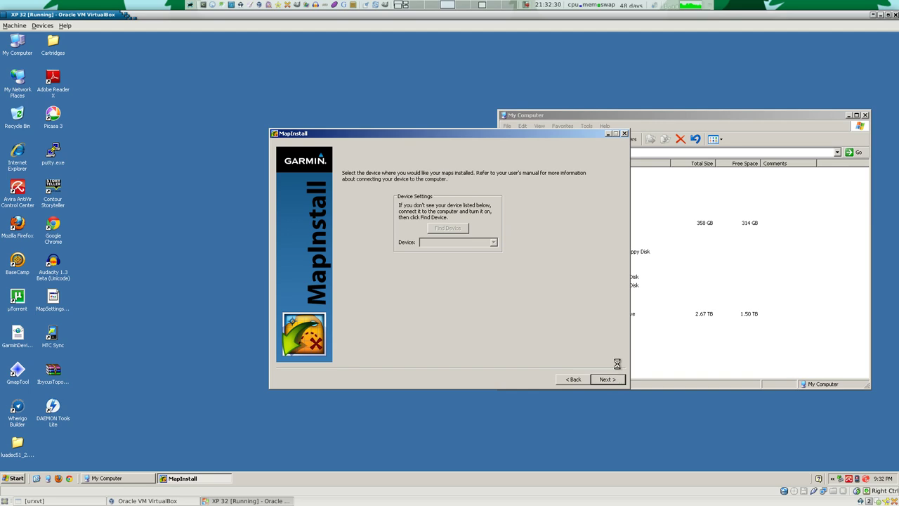
left_click(494, 243)
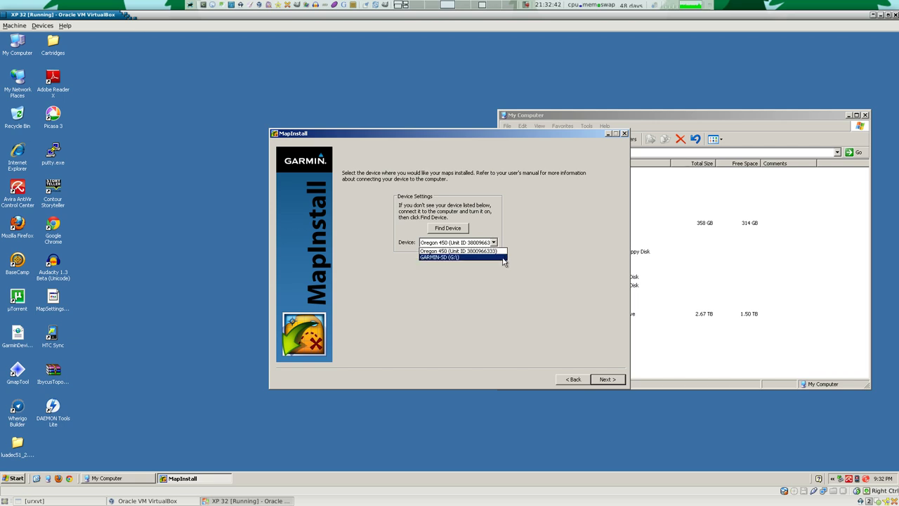
left_click(501, 257)
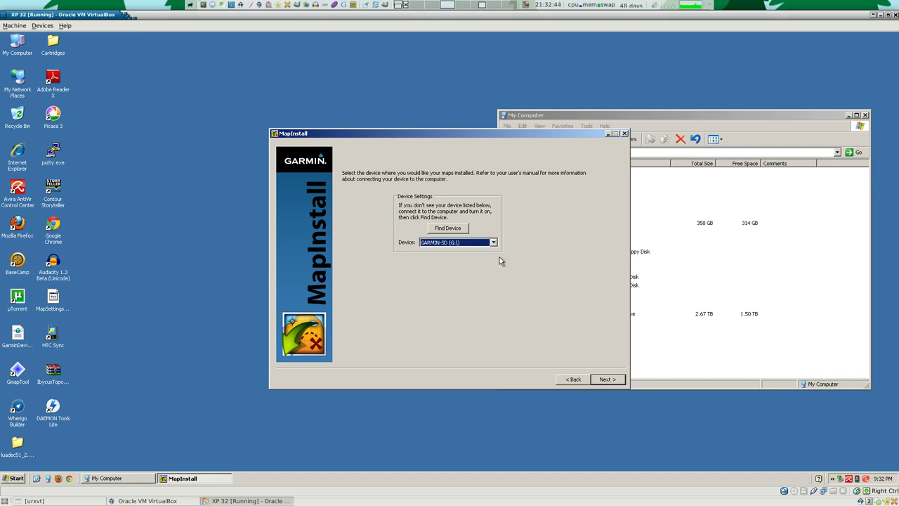
left_click(605, 379)
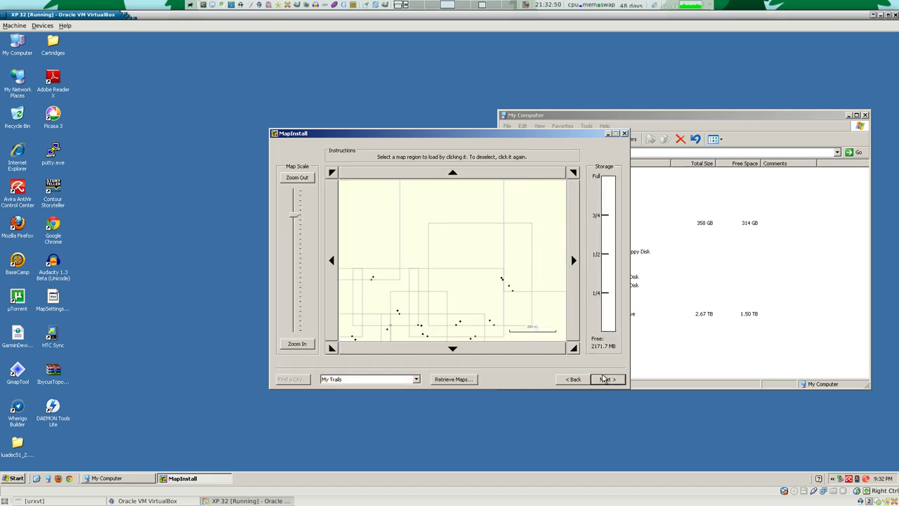
- Choose the Ibycus Topo 4.0 map product and display southern British Columbia in the region selection map
left_click(415, 380)
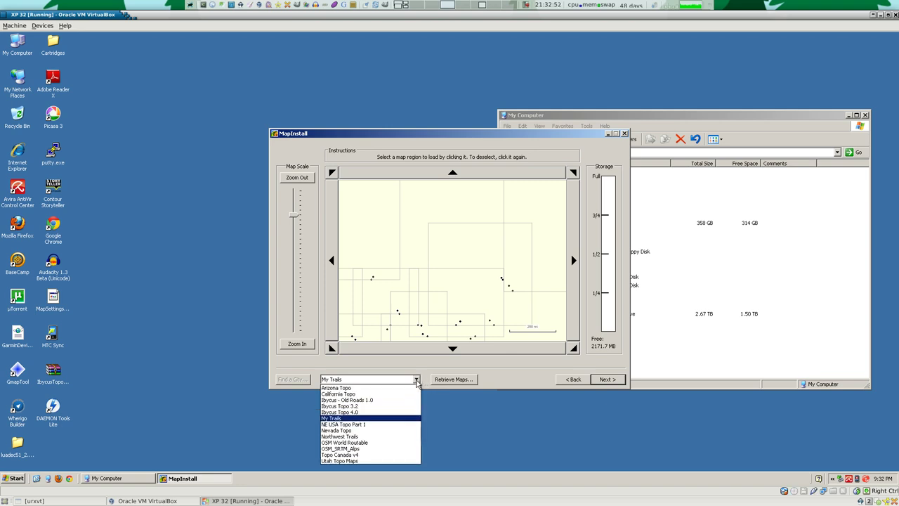
left_click(391, 412)
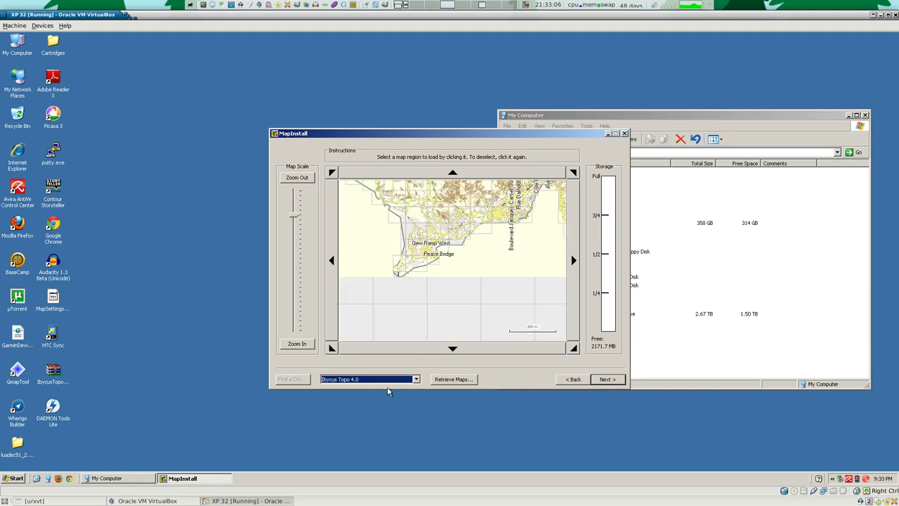
left_click(309, 179)
left_click(309, 179)
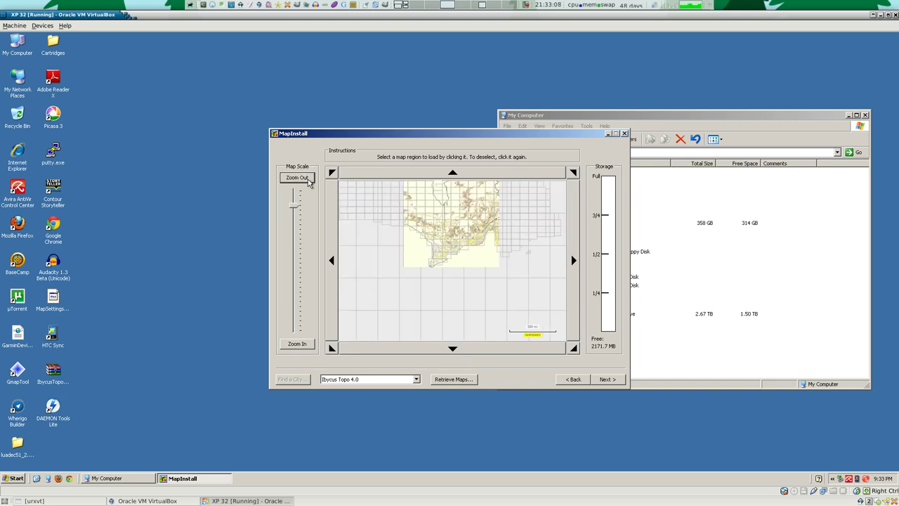
left_click(444, 172)
left_click(444, 172)
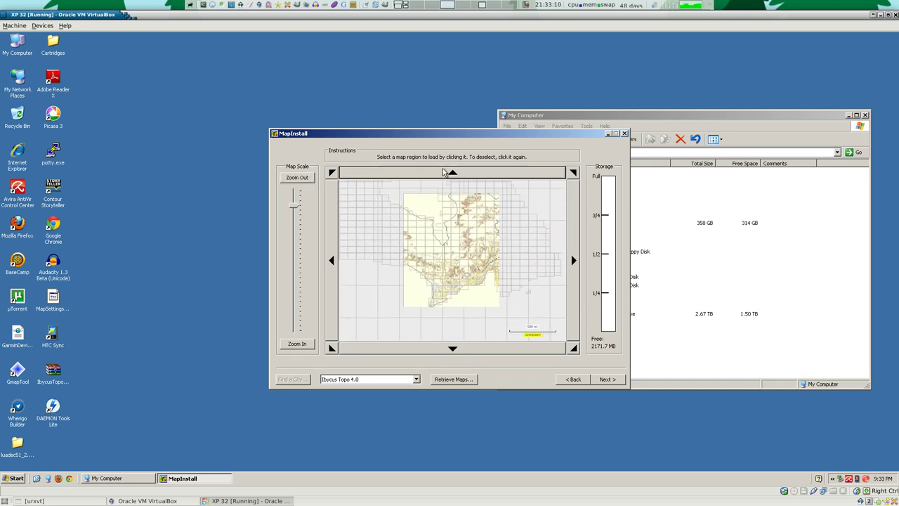
left_click(330, 274)
left_click(330, 273)
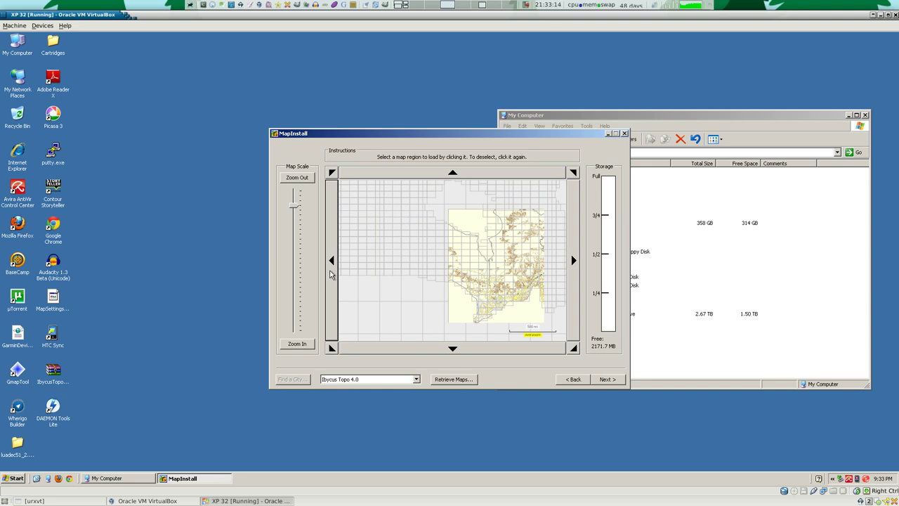
left_click(330, 274)
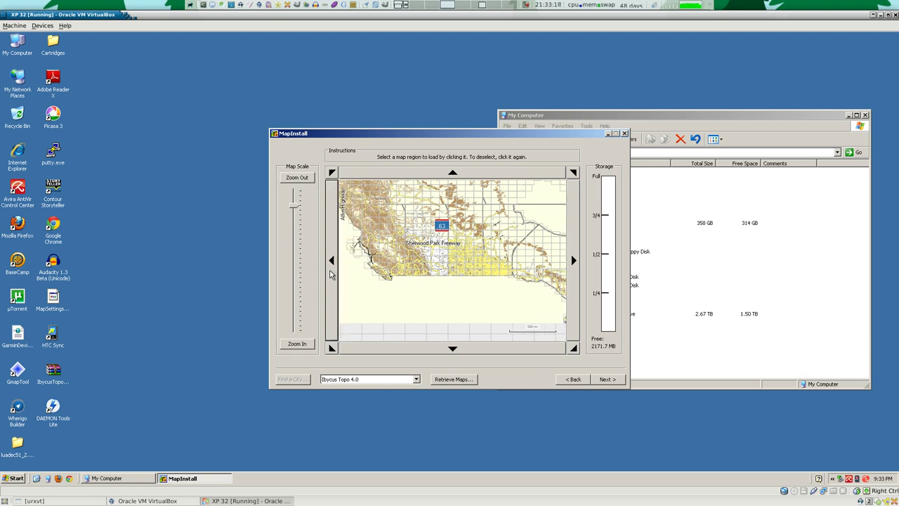
left_click(299, 344)
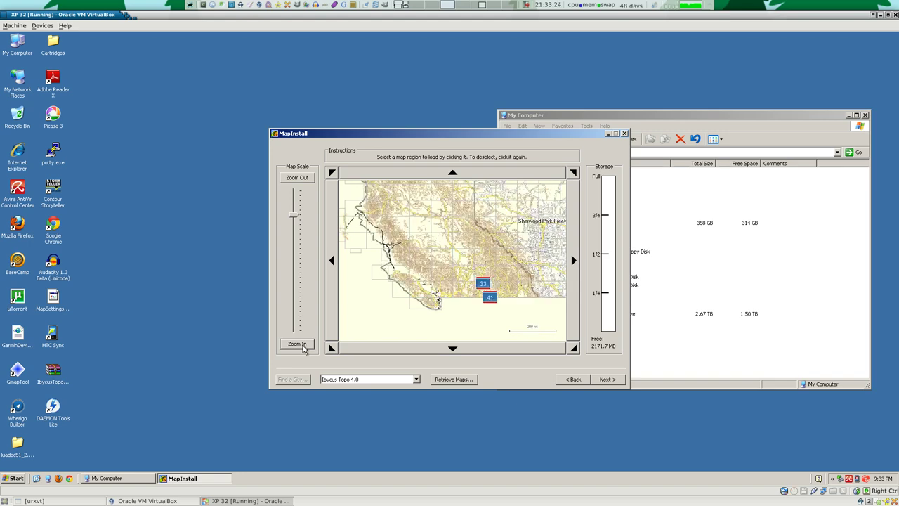
- Place MapInstall beside the My Computer window and open the Garmin folder on the GARMIN-SD (G:) drive to examine its files
left_click_drag(413, 138, 254, 123)
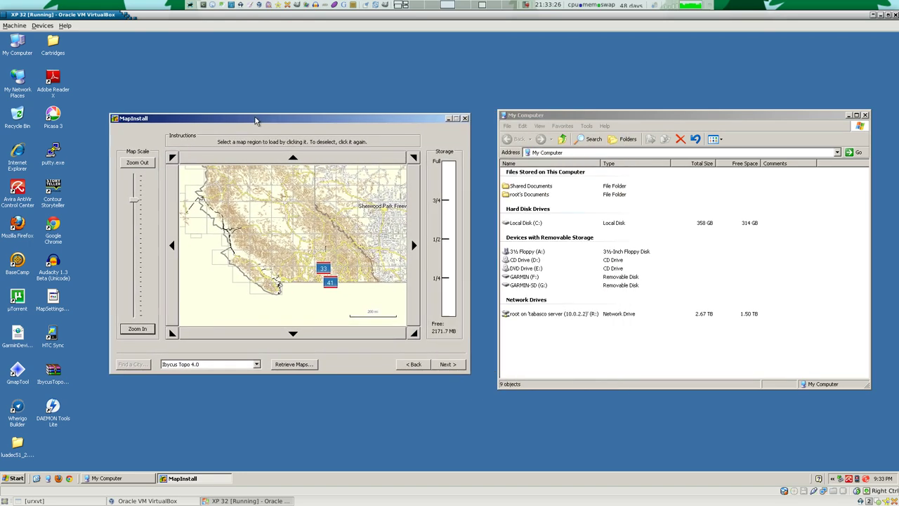
left_click(539, 285)
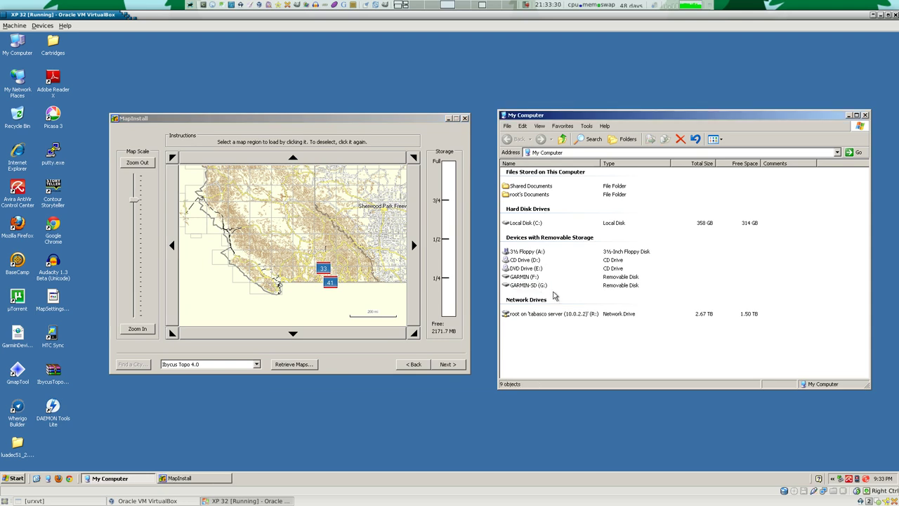
left_click(543, 287)
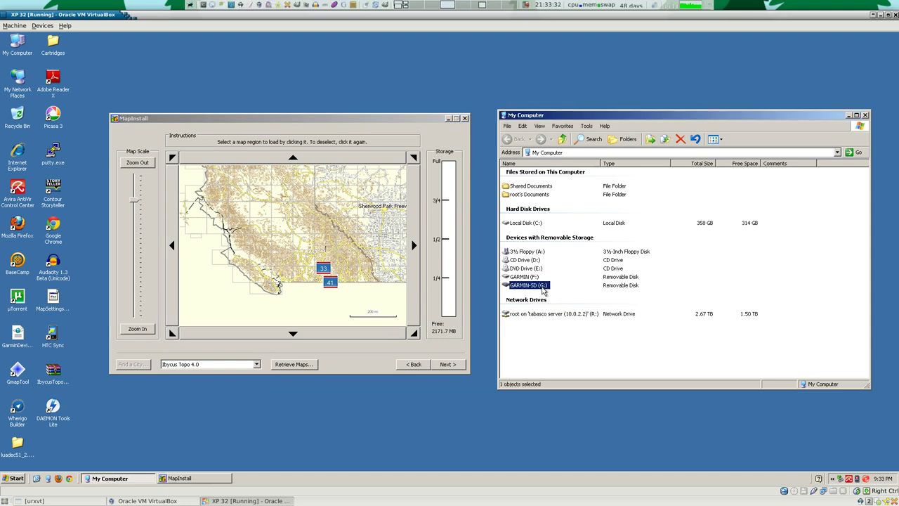
double_click(543, 287)
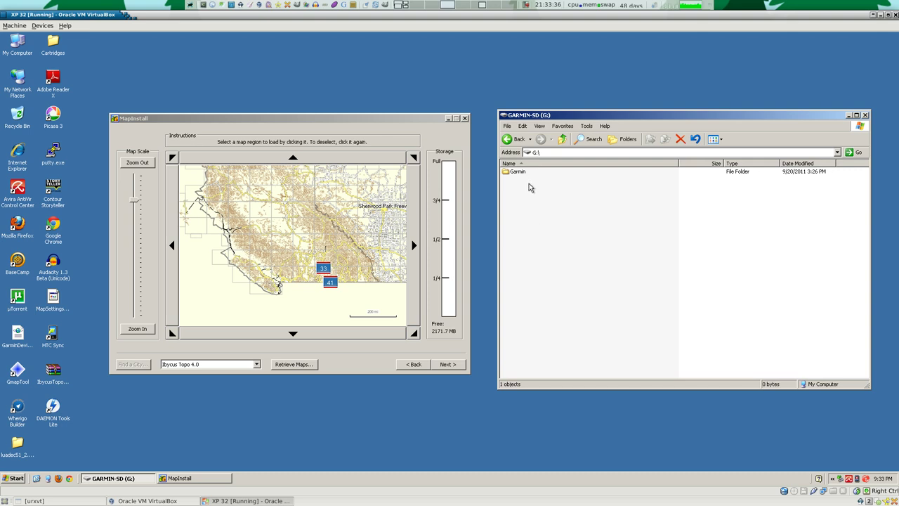
double_click(521, 172)
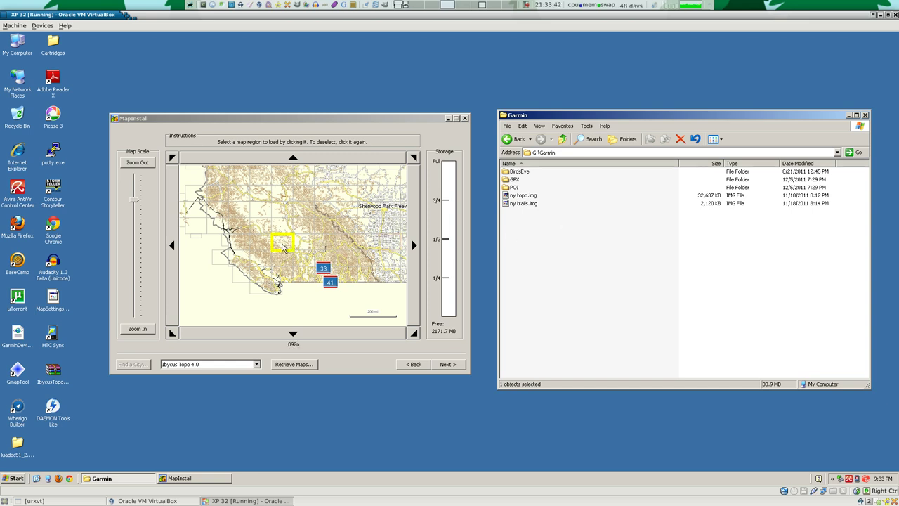
- Select the block of map regions across mainland southern British Columbia, including 092h, 092j, 092o, 093b, 082n and 082f, and proceed in the wizard
left_click(301, 278)
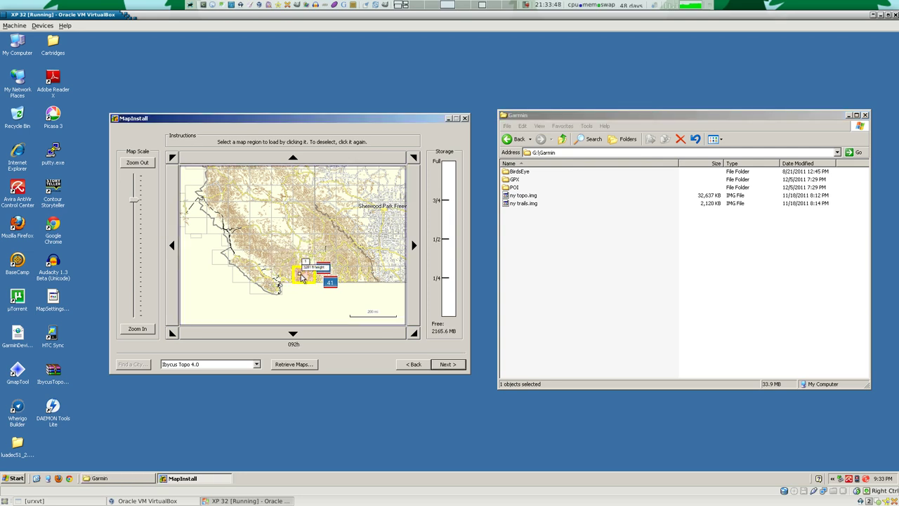
left_click(274, 279)
left_click(271, 275)
left_click(260, 263)
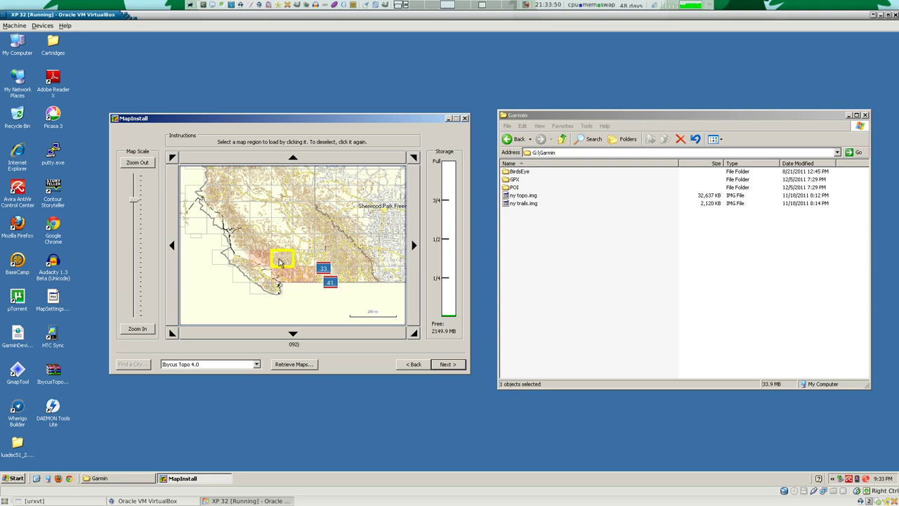
left_click(283, 260)
left_click(302, 259)
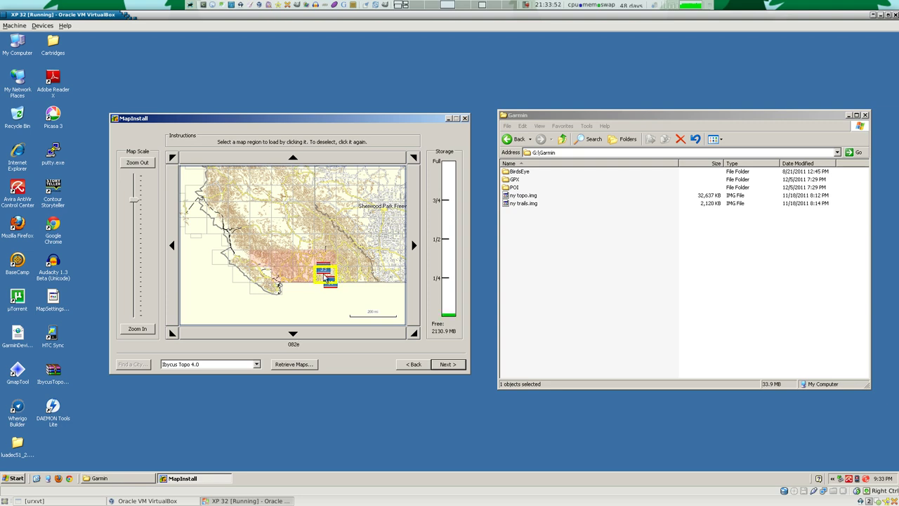
left_click(323, 265)
left_click(323, 244)
left_click(295, 244)
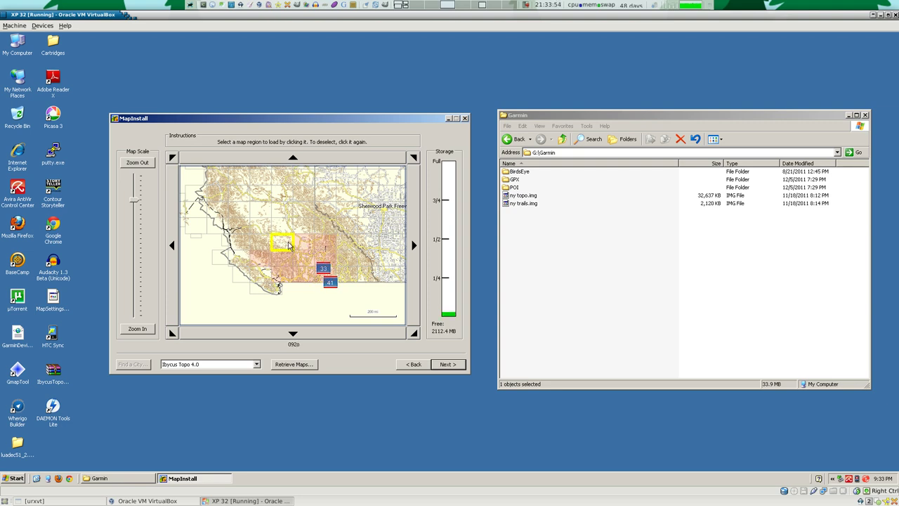
left_click(278, 244)
left_click(262, 227)
left_click(282, 226)
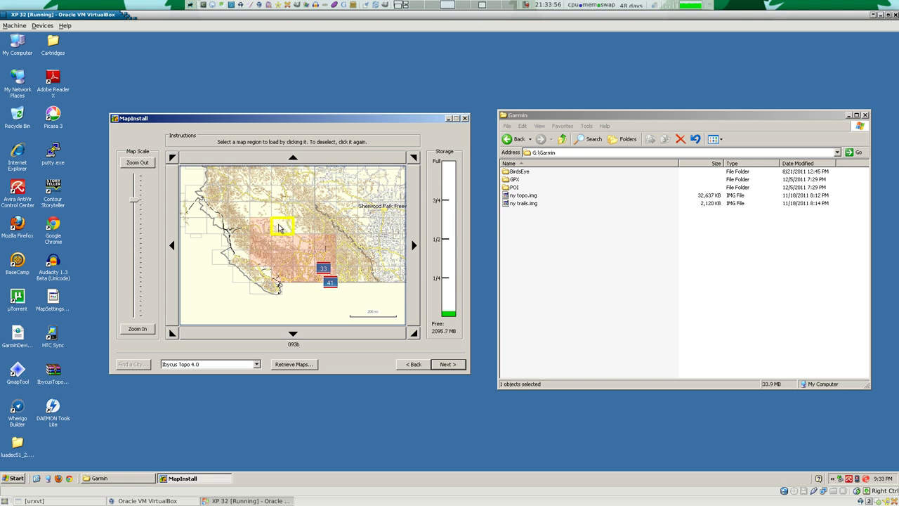
left_click(303, 227)
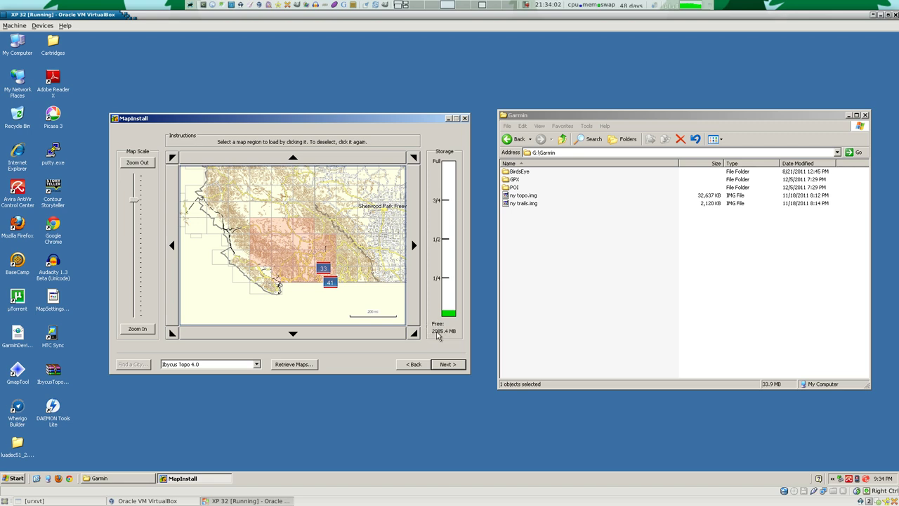
left_click(324, 229)
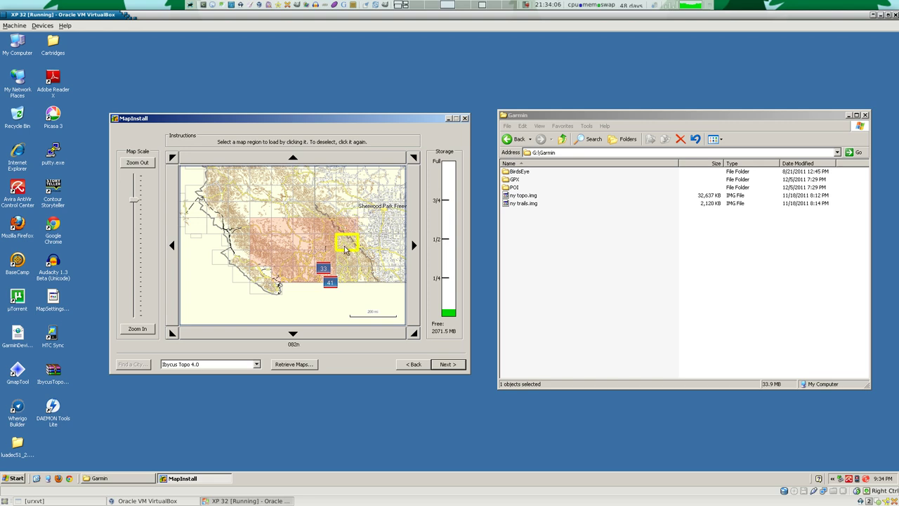
left_click(344, 235)
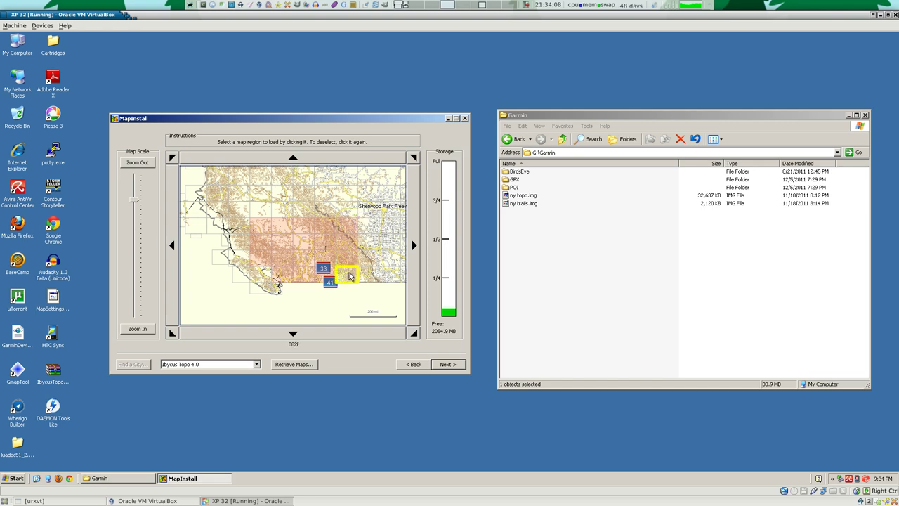
left_click(349, 277)
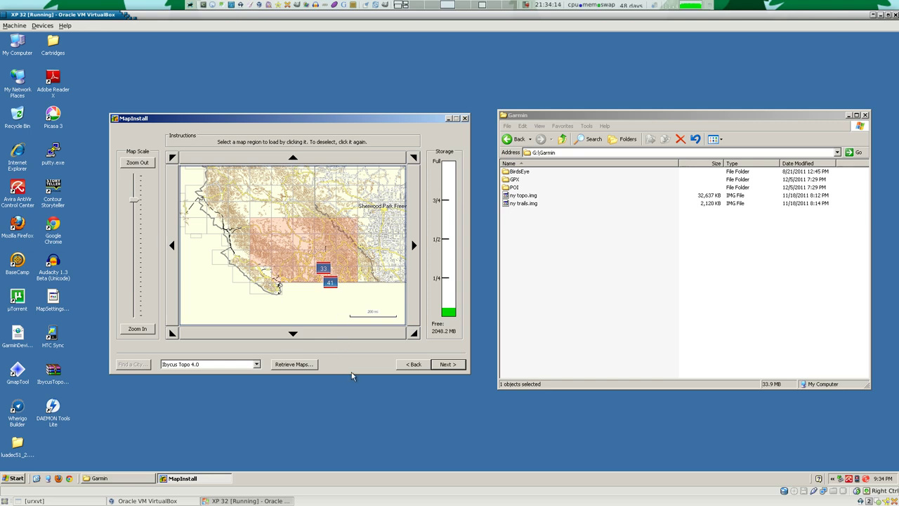
left_click(455, 367)
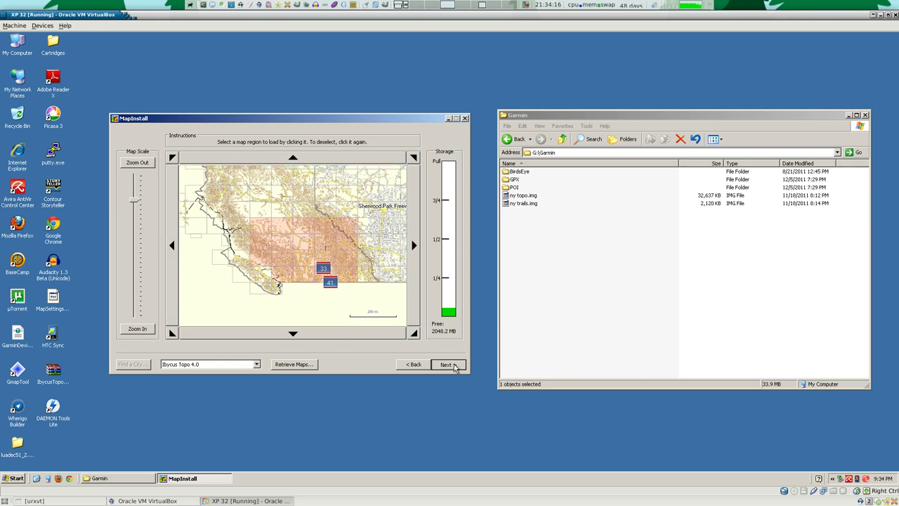
- Build the map set from the selected Ibycus Topo 4.0 regions and install it on the GARMIN-SD card, completing the MapInstall wizard
left_click(454, 367)
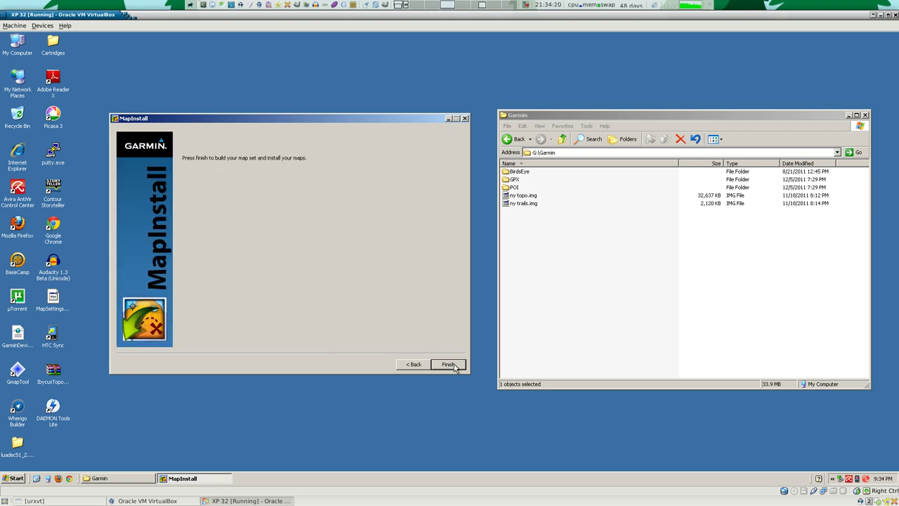
left_click(454, 367)
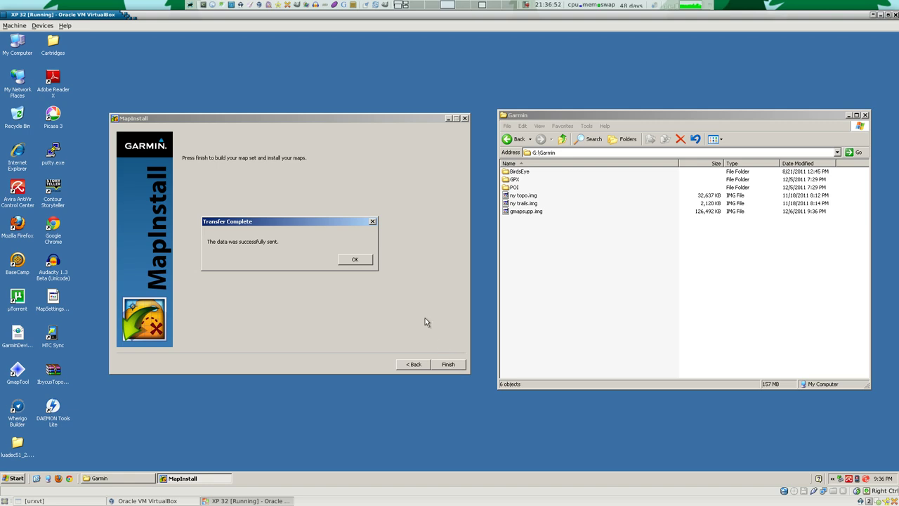
left_click(363, 263)
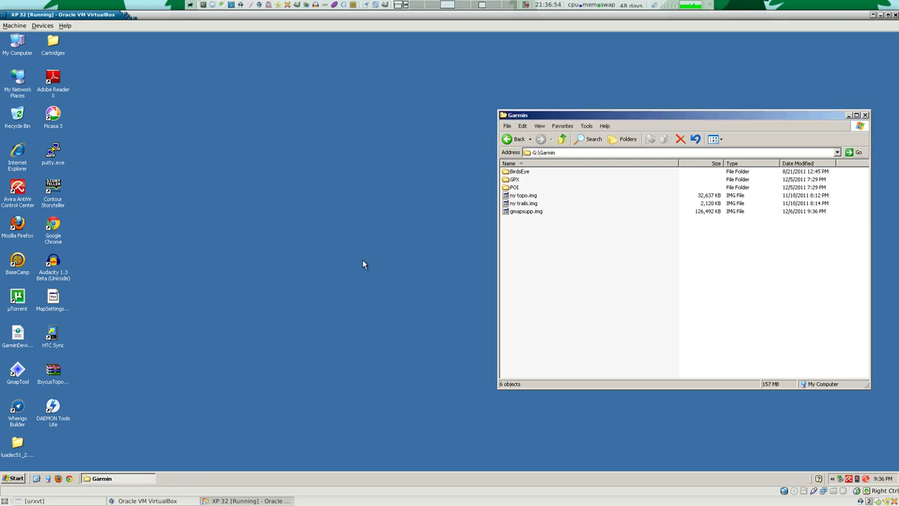
- Rename gmapsupp.img in the SD card's Garmin folder to "some places in BC.img" and close the folder window
left_click(530, 211)
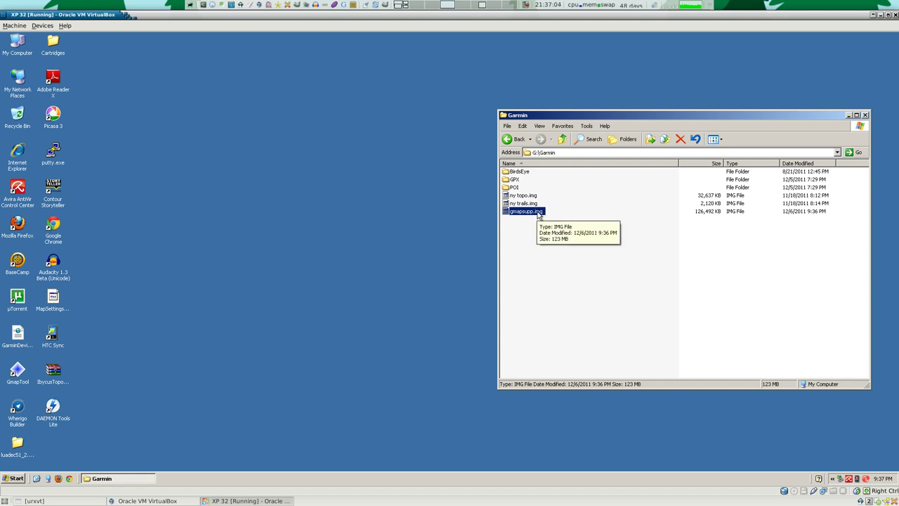
right_click(539, 215)
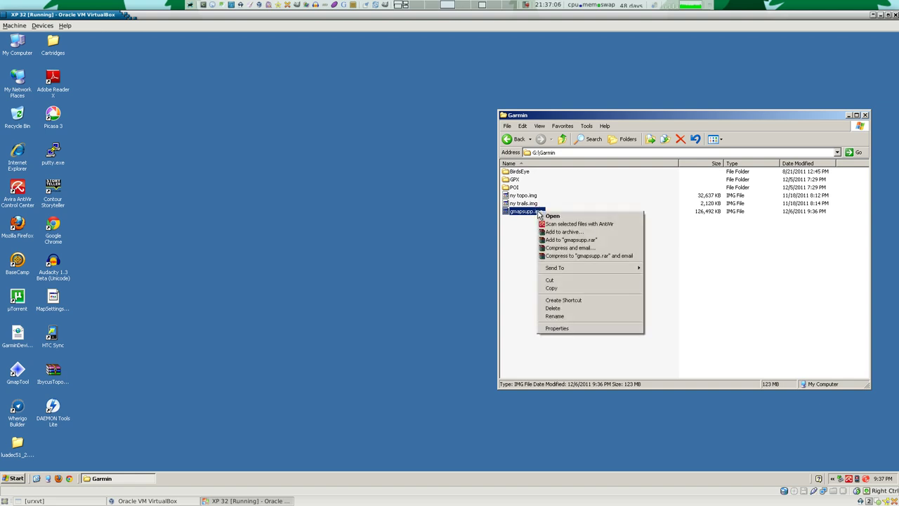
left_click(609, 319)
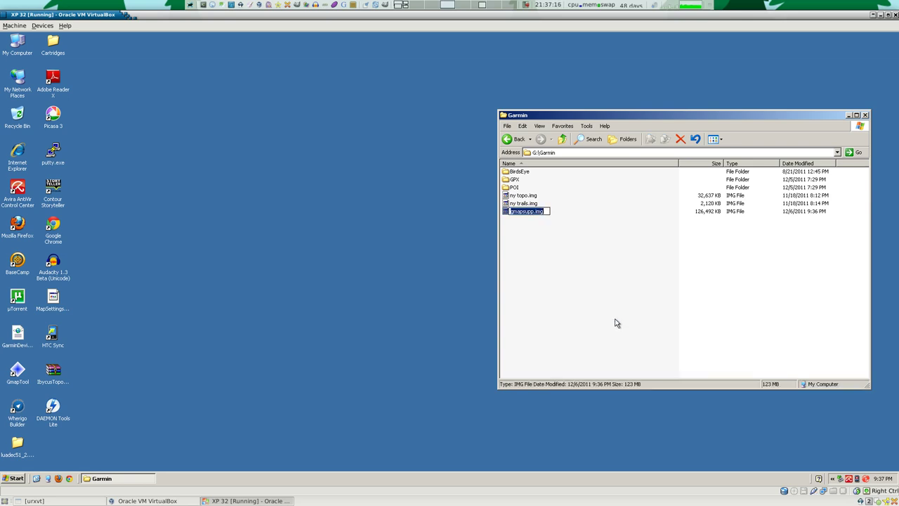
type("som")
type("e")
key("BackSpace")
key("BackSpace")
key("BackSpace")
key("BackSpace")
type("laces in BC.img")
key("Return")
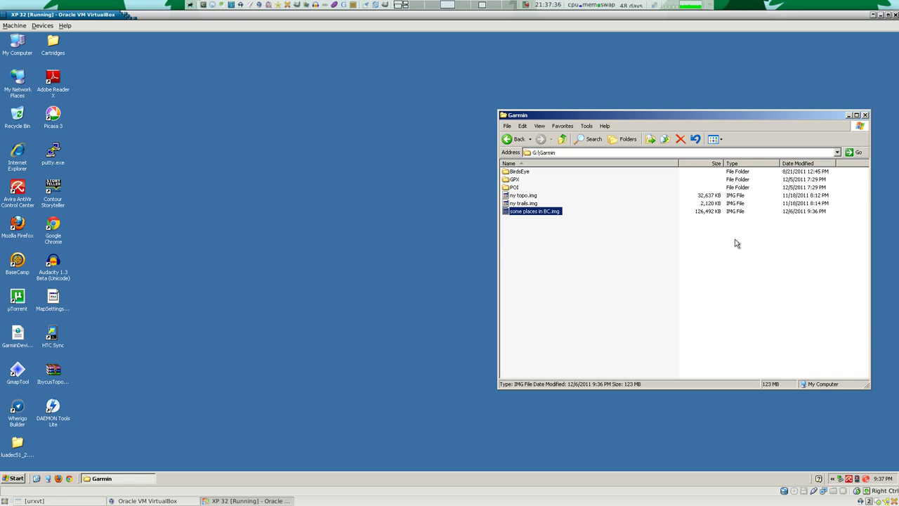
left_click(865, 114)
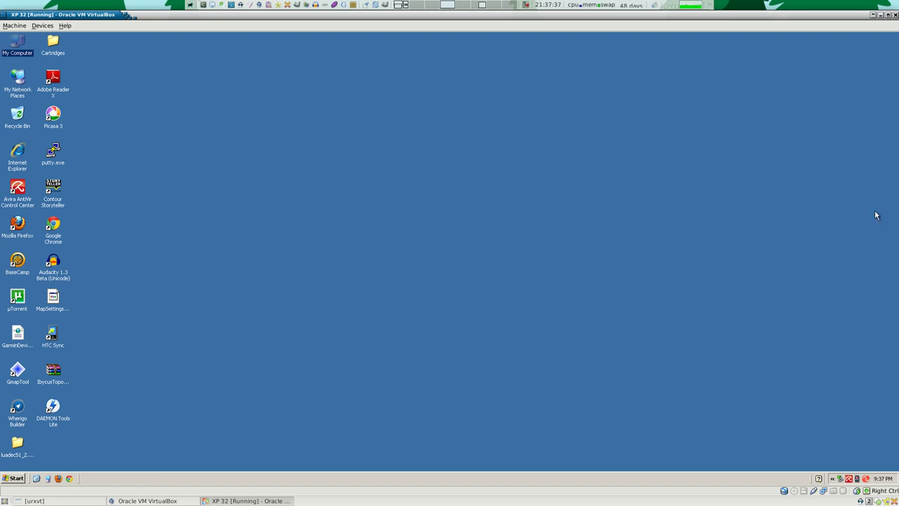
- Safely remove the USB Mass Storage Device with drives F: and G:, and dismiss the notification
left_click(841, 481)
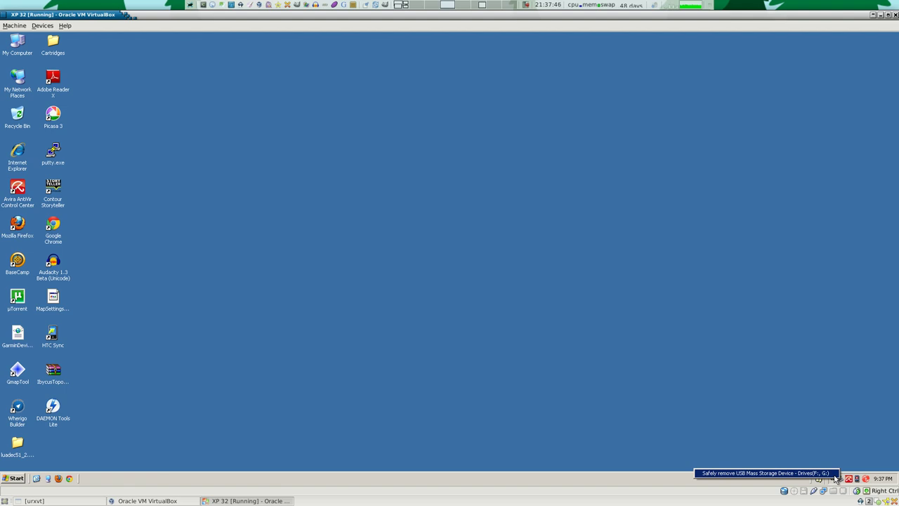
left_click(835, 474)
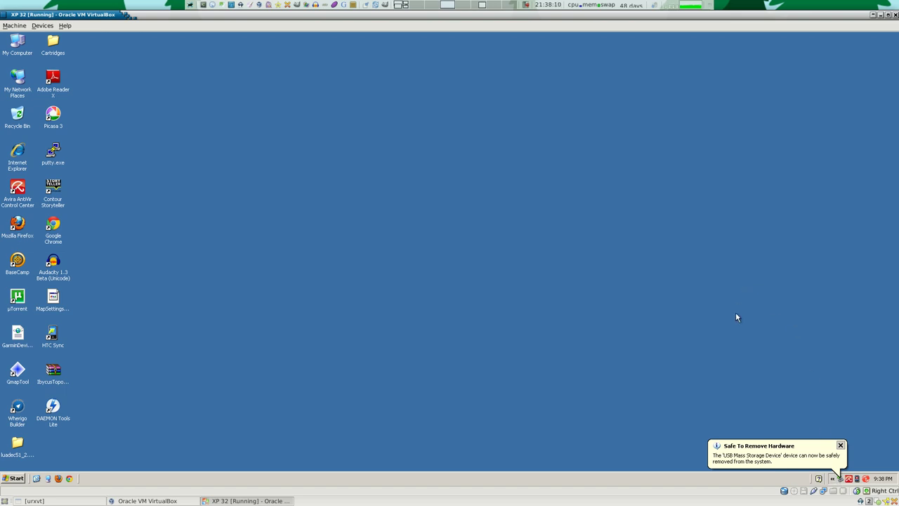
left_click(841, 445)
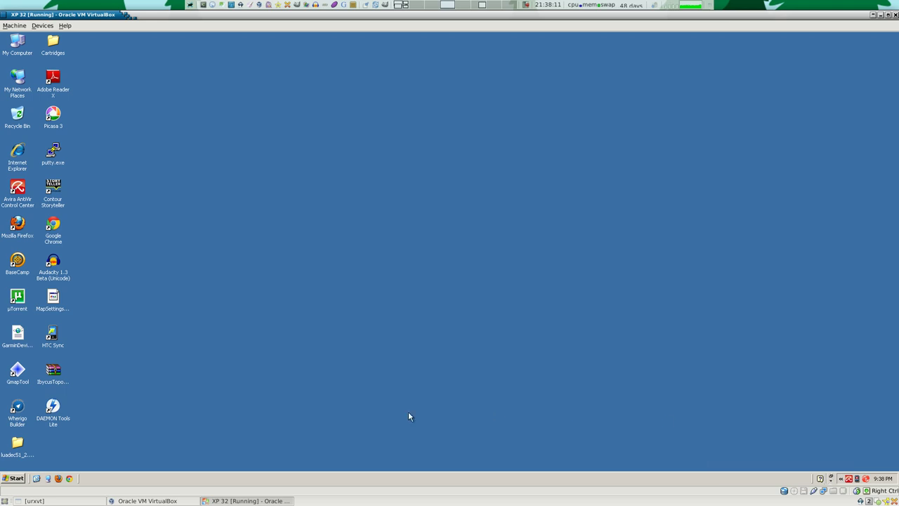
- Shut down Windows XP in the XP 32 virtual machine
left_click(12, 479)
left_click(37, 465)
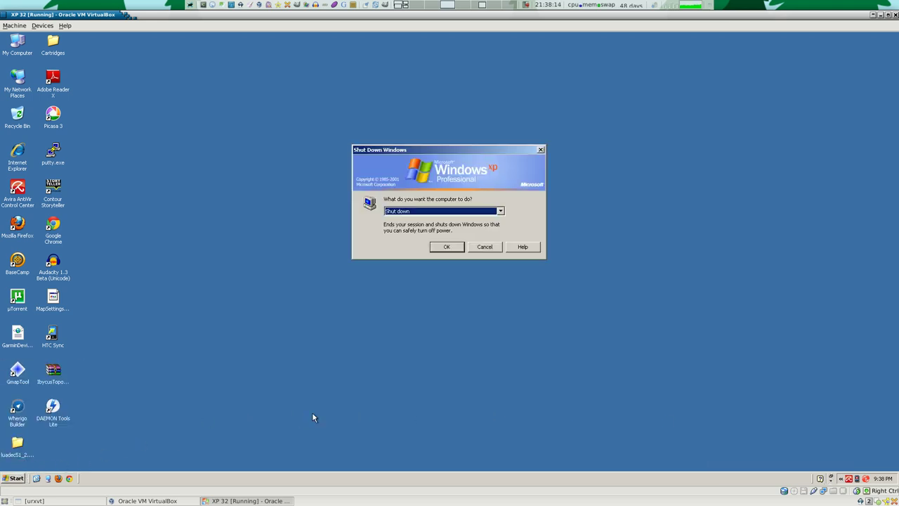
left_click(447, 247)
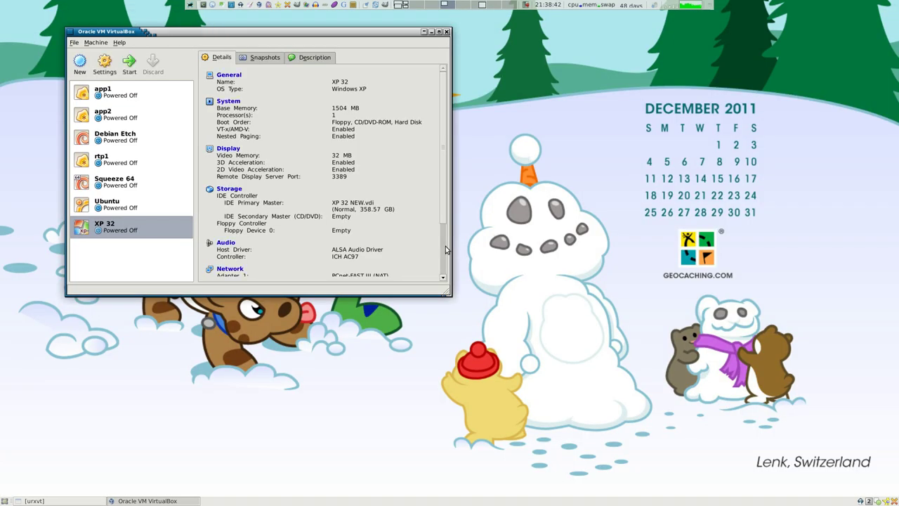
- Close the Oracle VM VirtualBox manager and bring up the urxvt terminal window
left_click(445, 31)
left_click(63, 500)
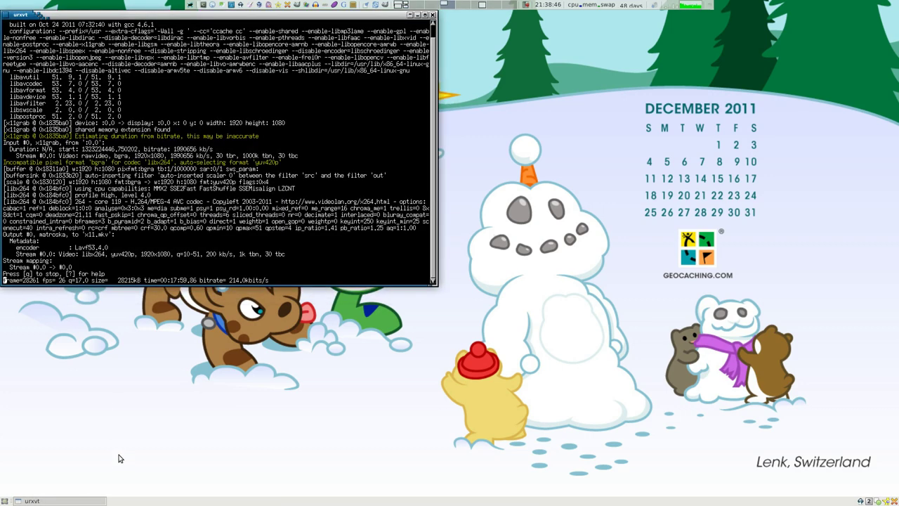